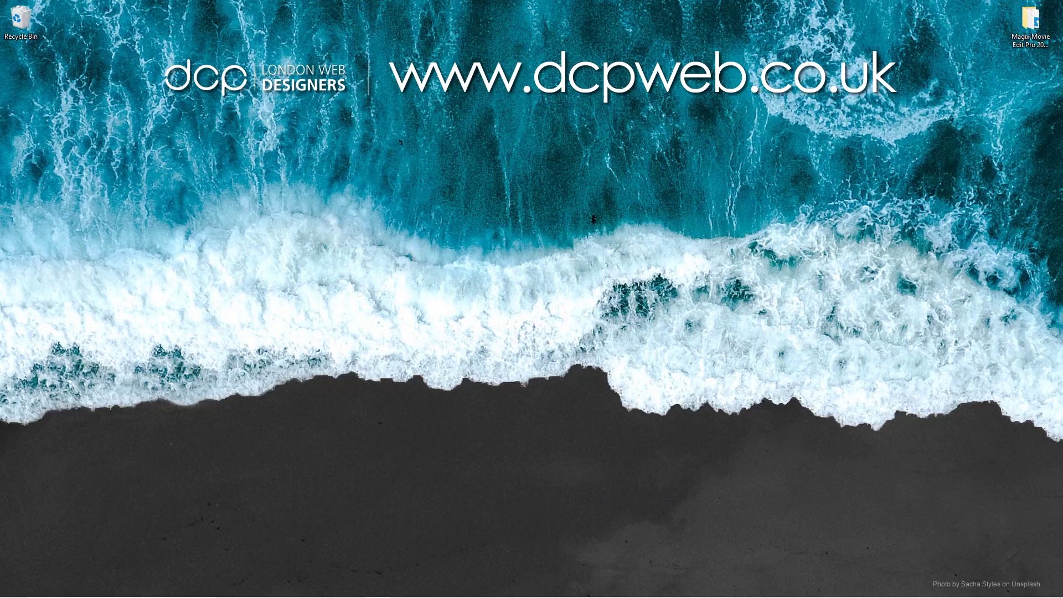
# Open the Magix Movie Edit Pro 'Display Video Inside Text' folder from the desktop
pyautogui.doubleClick(1029, 34)
# Select Fire - 12910.mp4, launch Movie Edit Pro, and return to the project folder
pyautogui.click(507, 228)
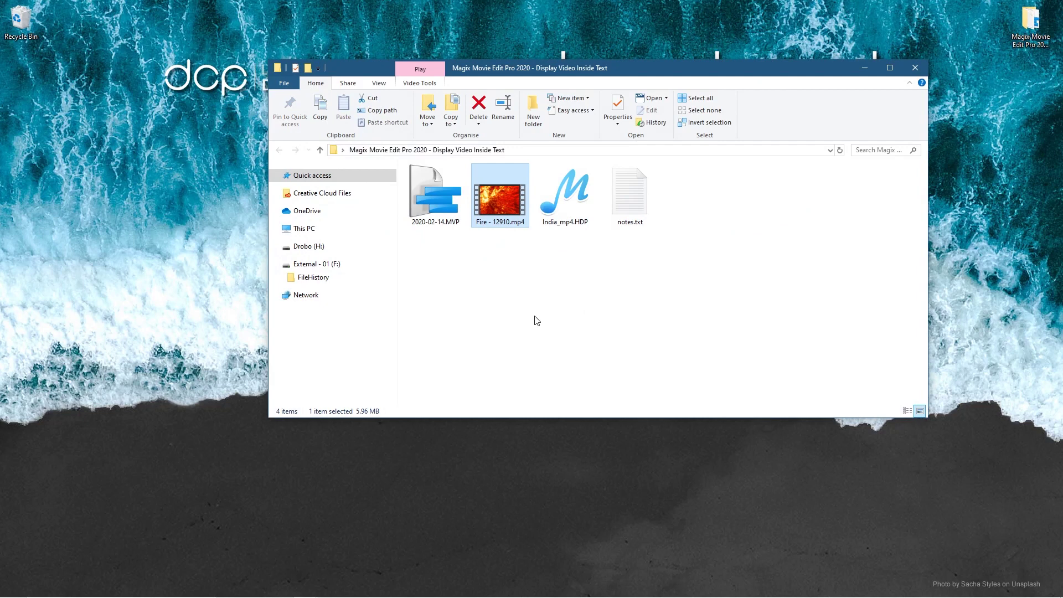
pyautogui.click(929, 588)
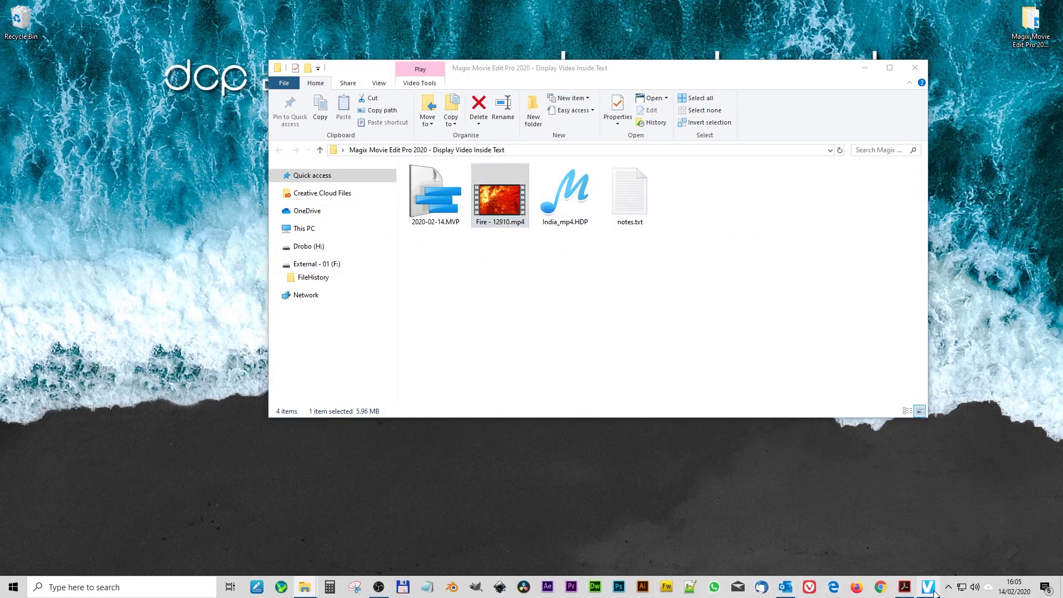
pyautogui.hotkey('alt', 'Tab')
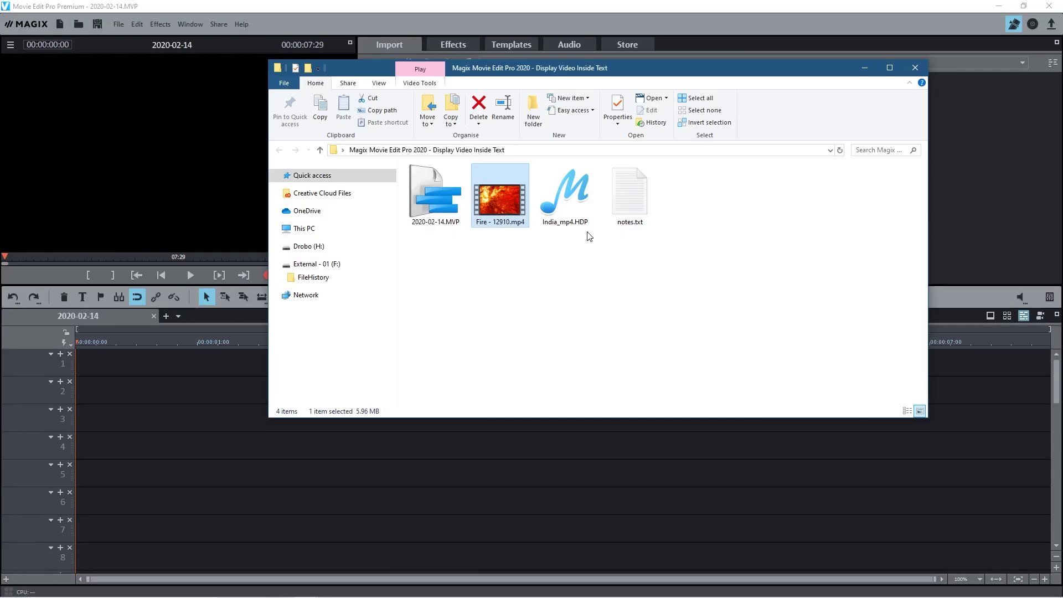
# Drag the Fire clip onto track 1, scrub about a second in, then switch to GIMP
pyautogui.moveTo(504, 201); pyautogui.dragTo(124, 368)
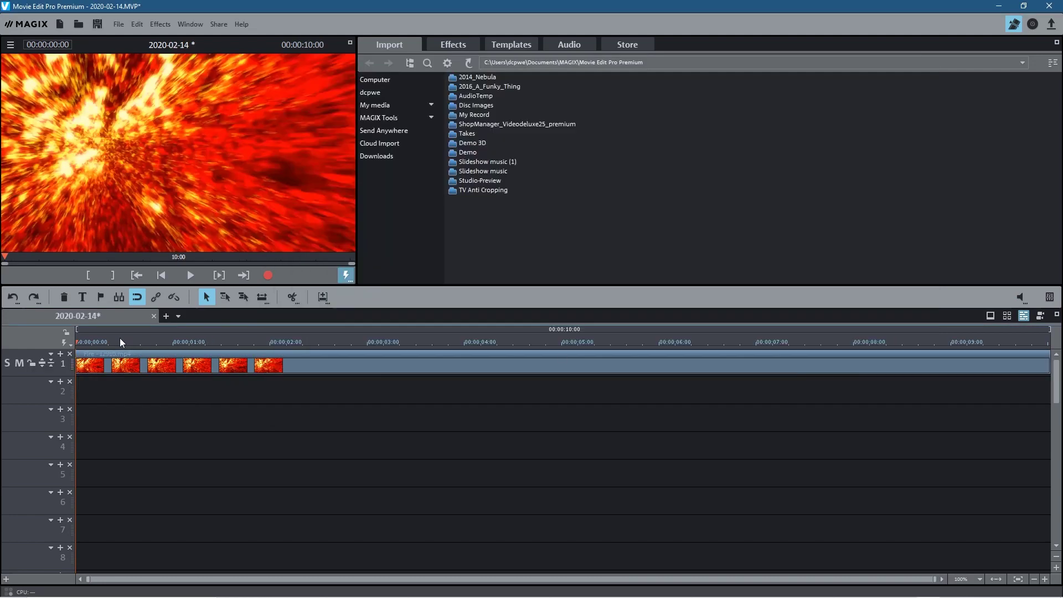
pyautogui.moveTo(107, 342); pyautogui.dragTo(225, 342)
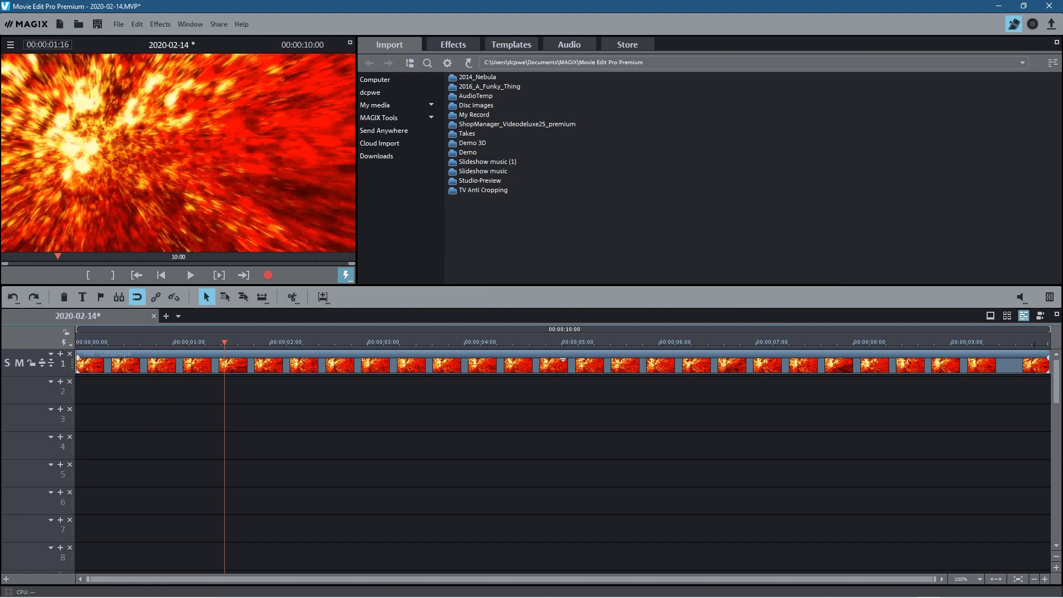
pyautogui.press('super')
pyautogui.click(928, 587)
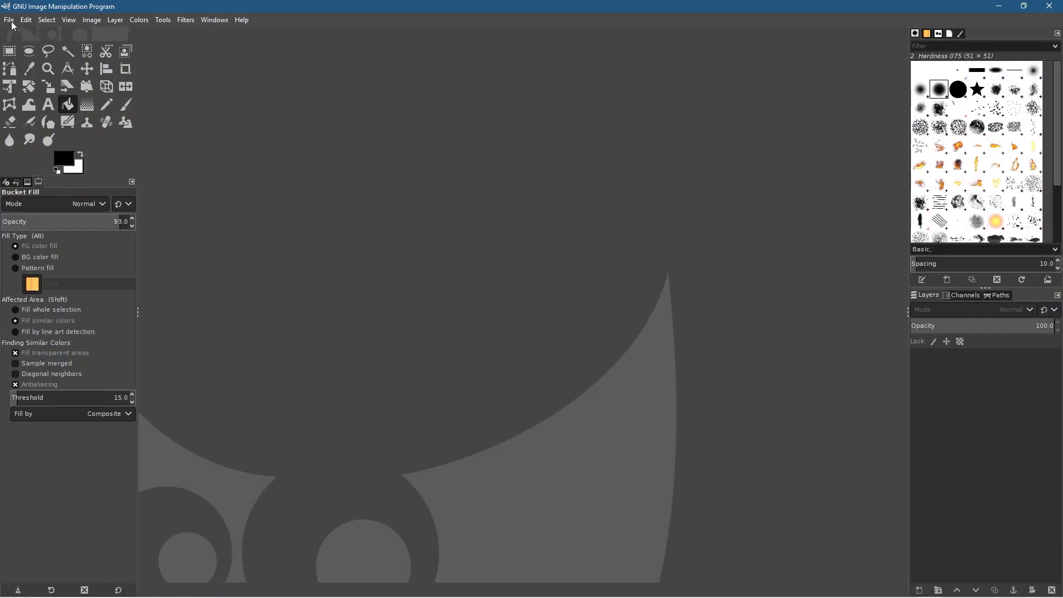
# Create a new 1920×1080 image at 72 ppi, filled with the white background colour
pyautogui.click(10, 21)
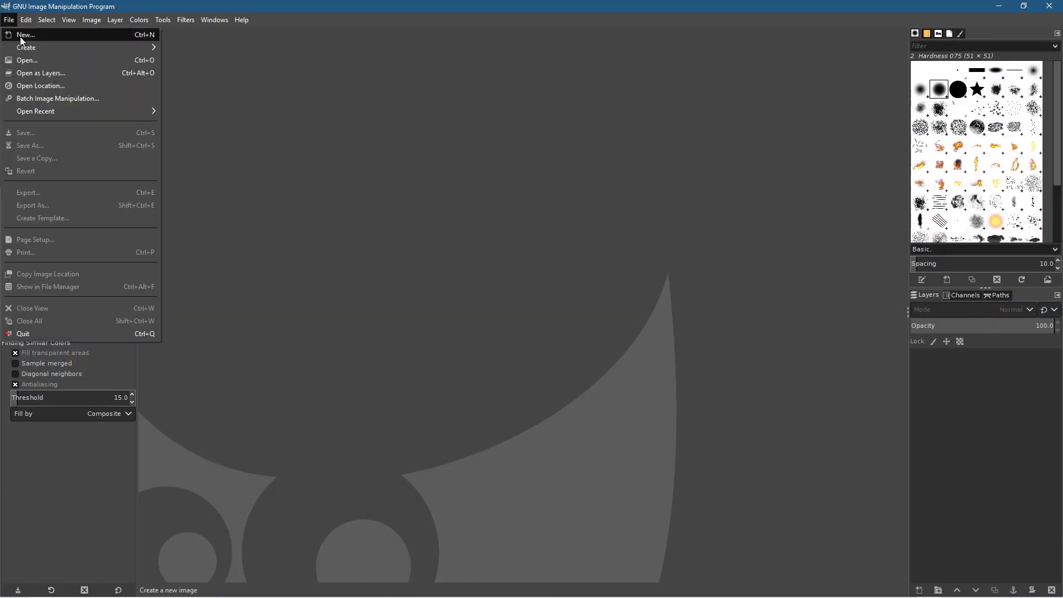
pyautogui.click(23, 39)
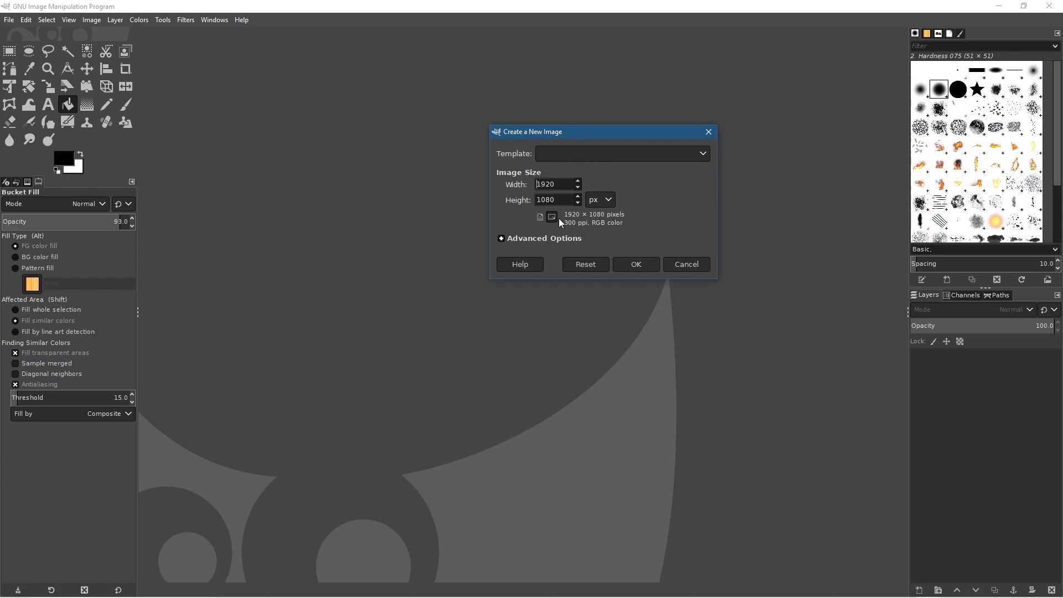
pyautogui.click(540, 238)
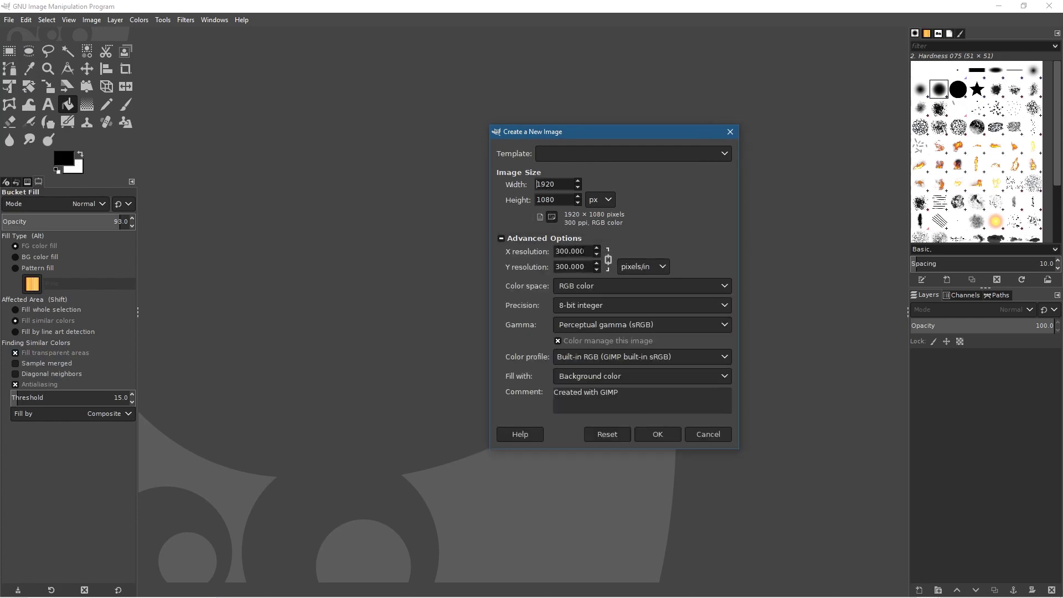
pyautogui.moveTo(586, 251); pyautogui.dragTo(524, 250)
pyautogui.write('72')
pyautogui.click(566, 266)
pyautogui.click(589, 381)
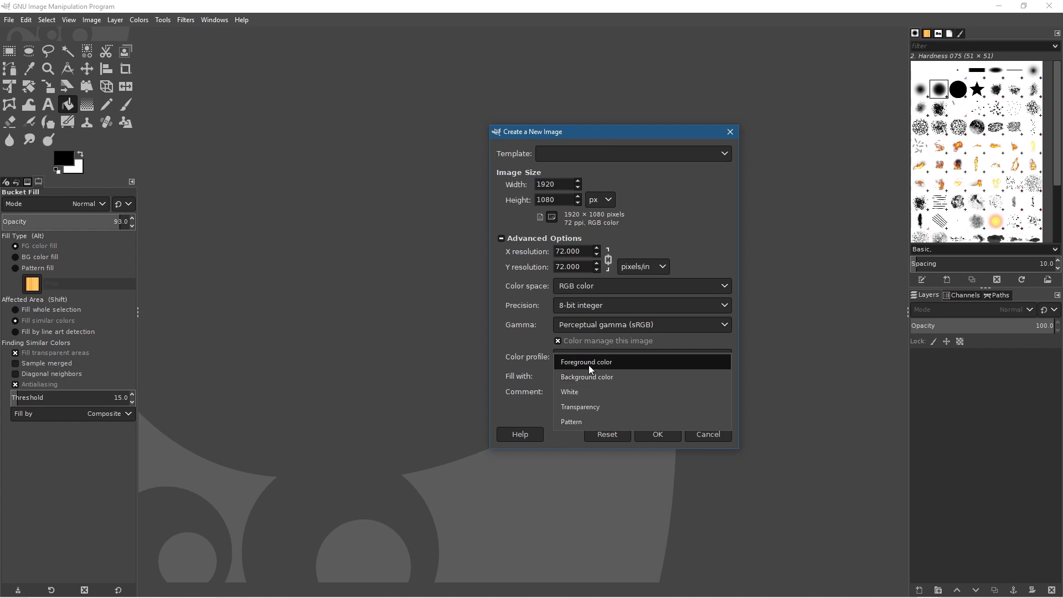
pyautogui.click(589, 363)
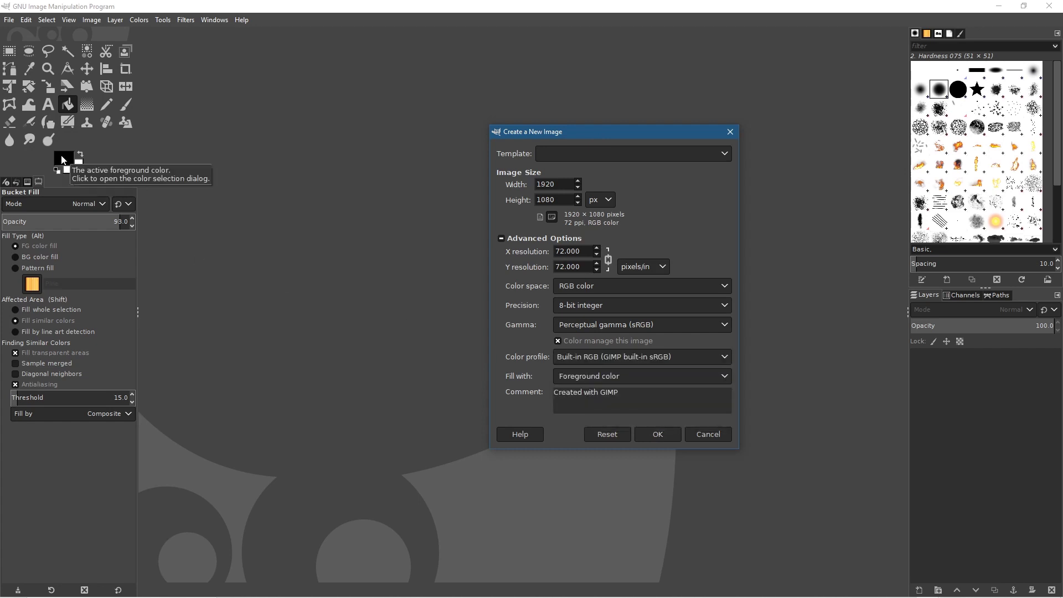
pyautogui.click(588, 369)
pyautogui.click(590, 372)
pyautogui.click(589, 382)
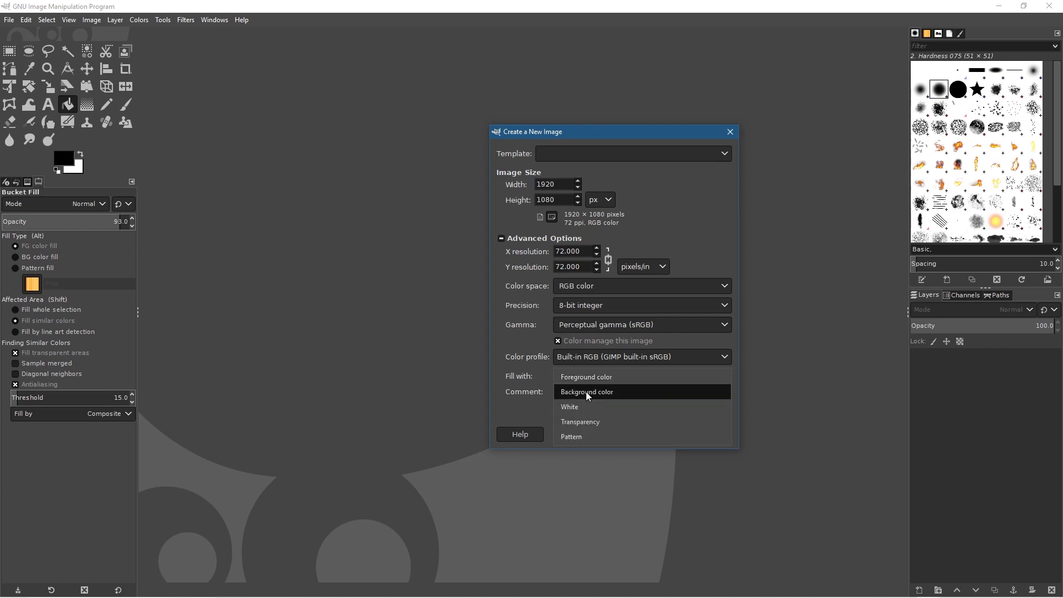
pyautogui.click(586, 389)
pyautogui.click(658, 436)
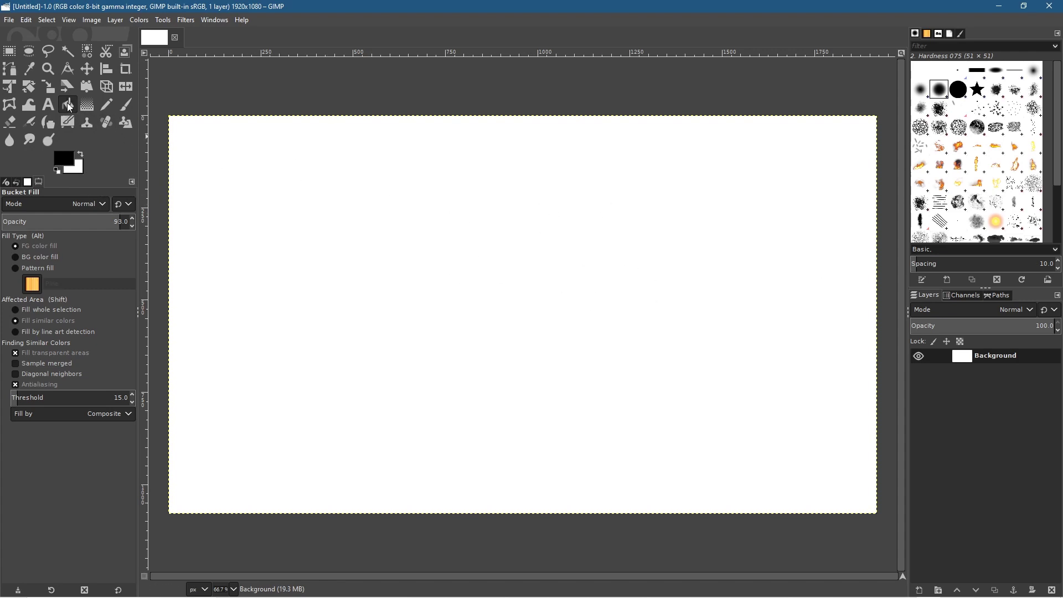
# Fill the canvas near-black and type the word AWESOME in a text box
pyautogui.click(407, 265)
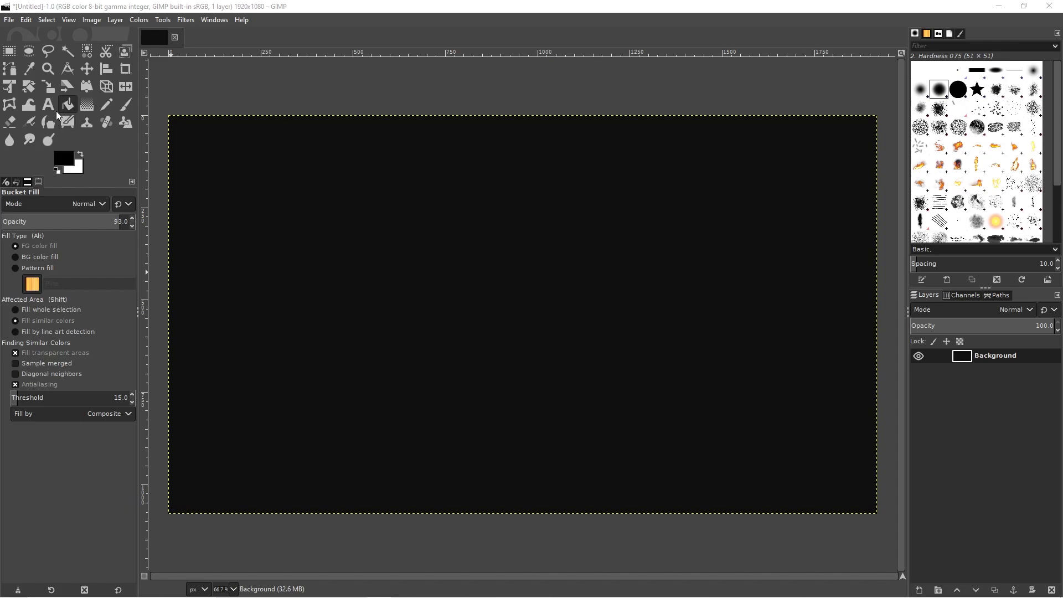
pyautogui.click(45, 103)
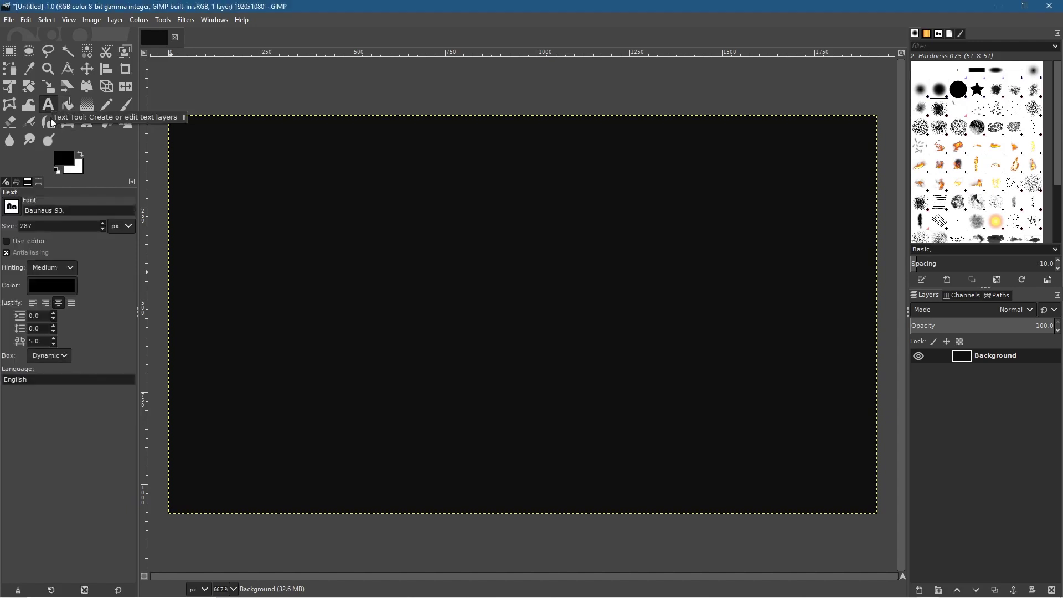
pyautogui.click(327, 290)
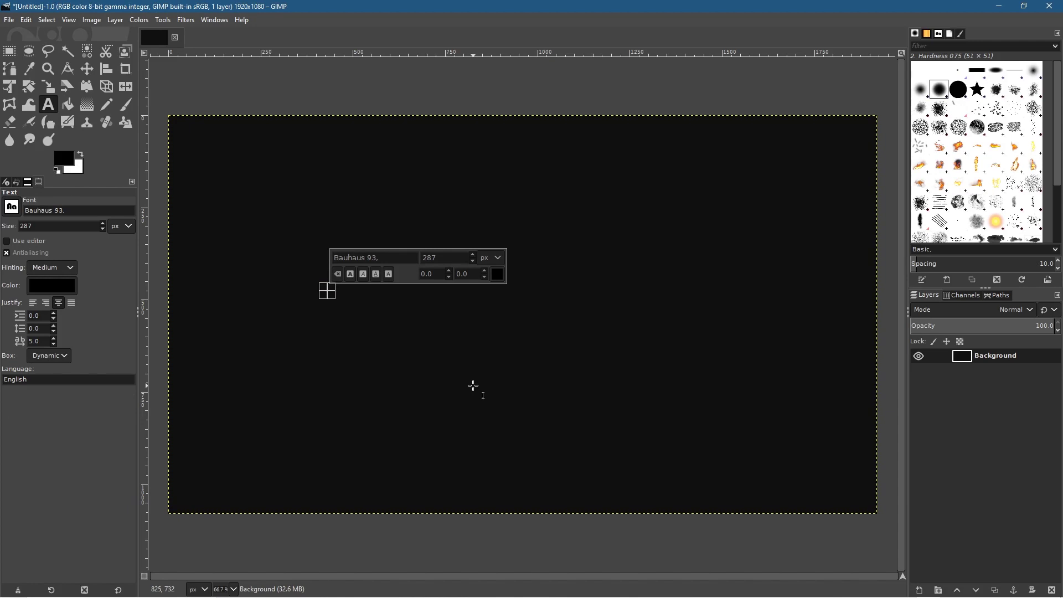
pyautogui.write('AWESOM')
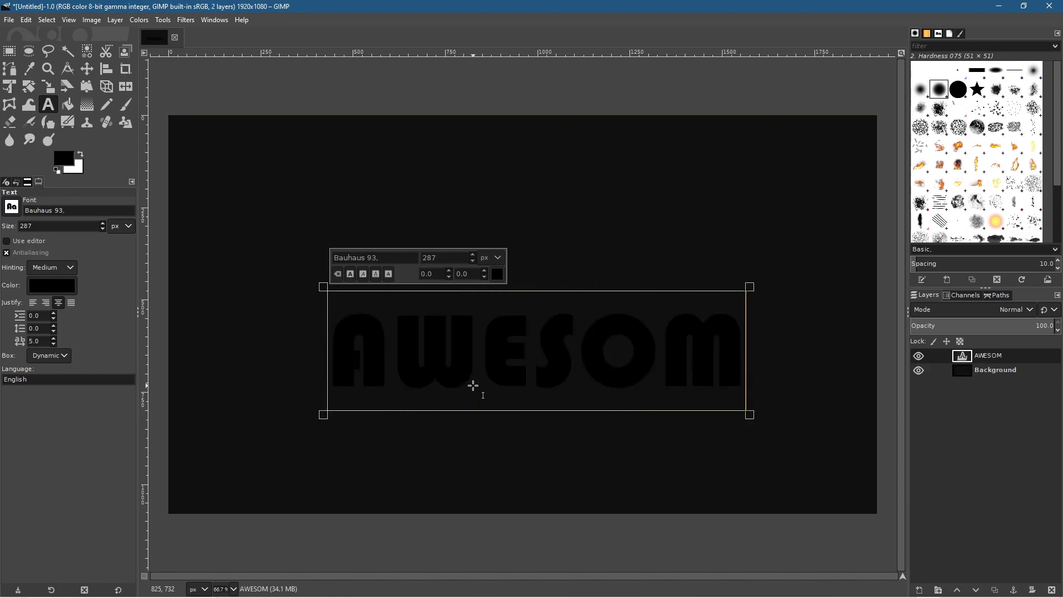
pyautogui.write('E')
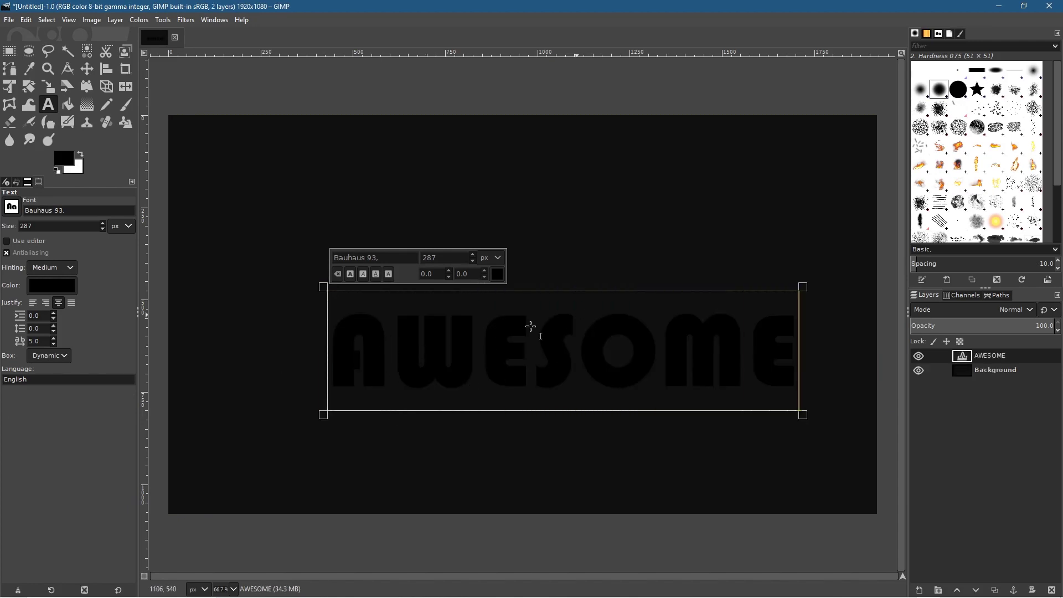
pyautogui.hotkey('ctrl', 'a')
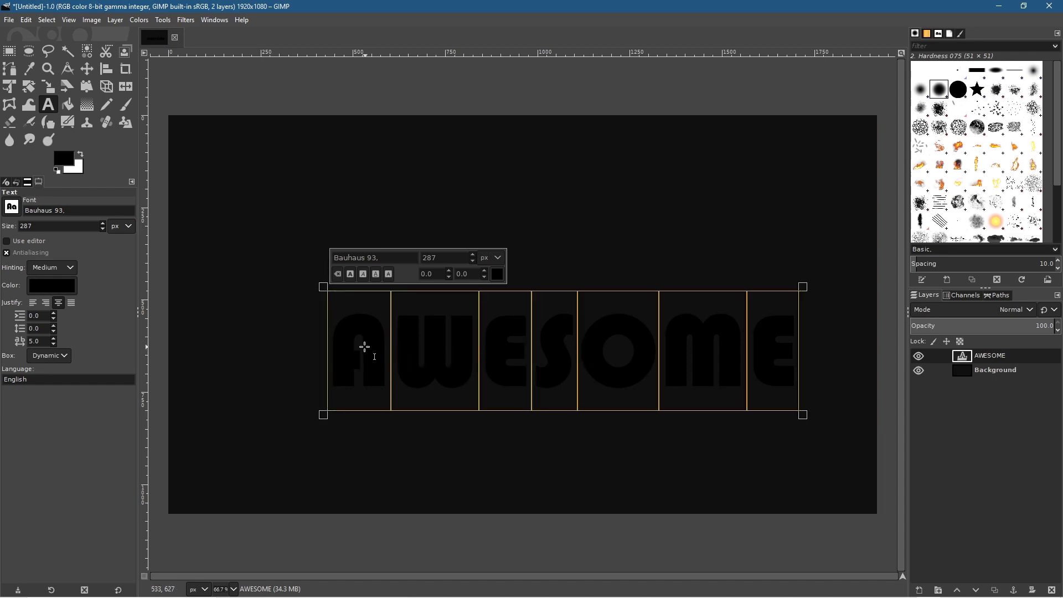
# Make the AWESOME text white and move it up and left toward the centre
pyautogui.click(47, 287)
pyautogui.moveTo(62, 283); pyautogui.dragTo(5, 227)
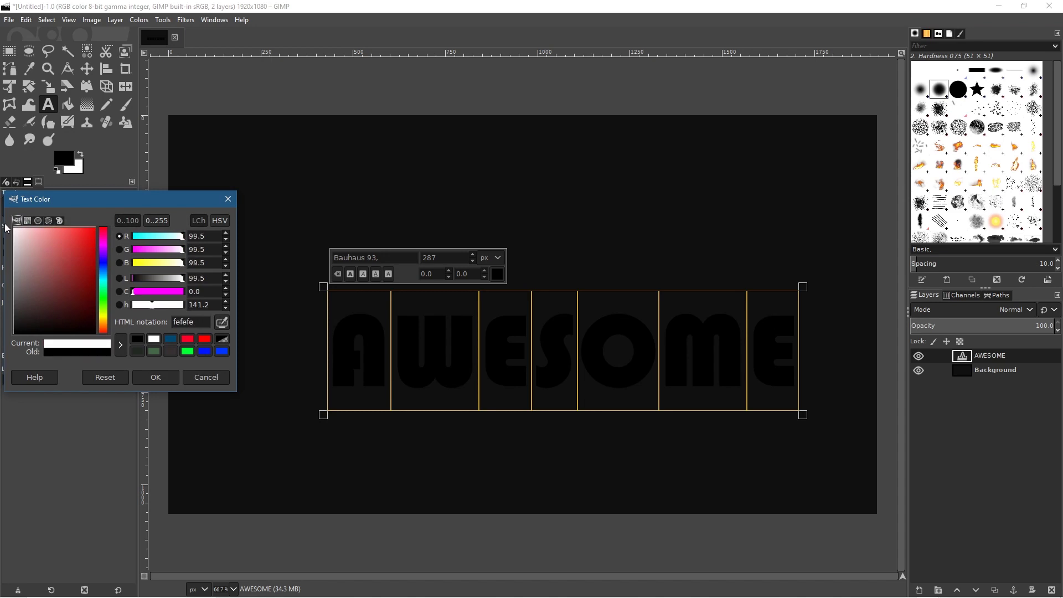
pyautogui.click(164, 379)
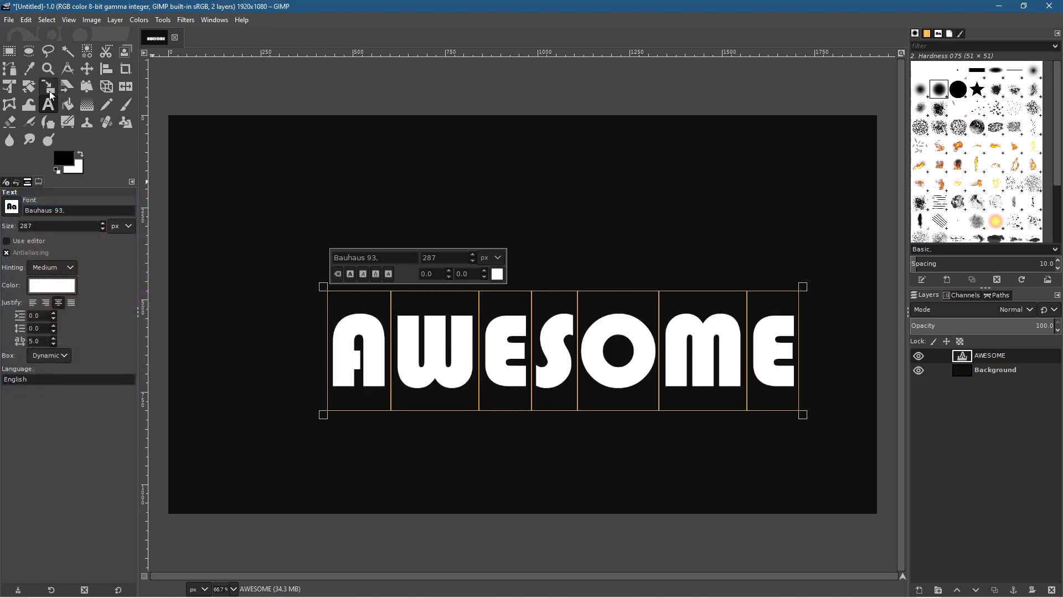
pyautogui.click(86, 69)
pyautogui.moveTo(527, 333); pyautogui.dragTo(493, 308)
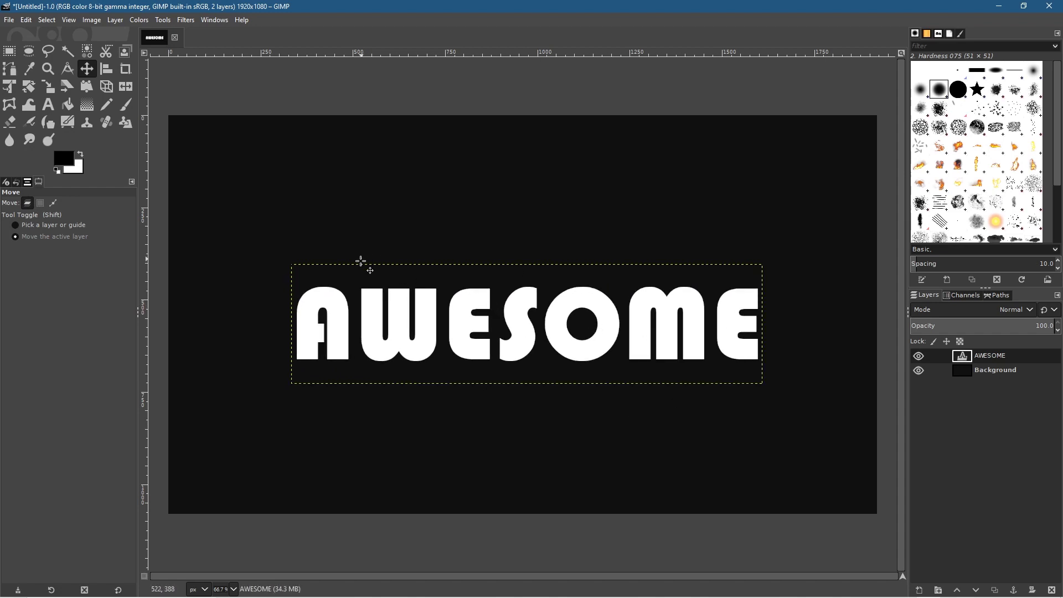
# Export the image as AWESOME-01.jpg at quality 90 into the Desktop Magix project folder
pyautogui.click(14, 20)
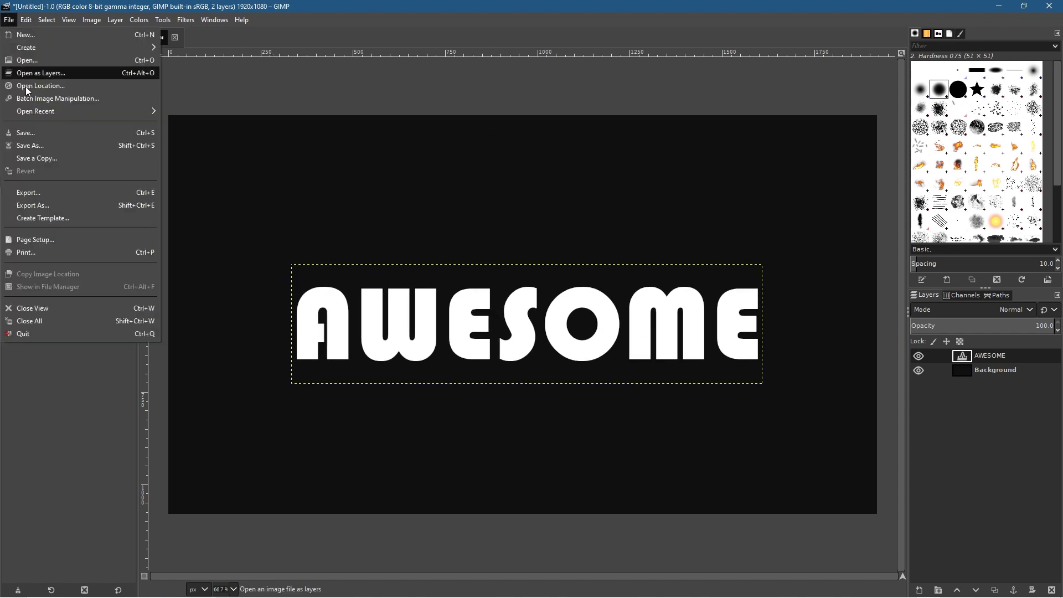
pyautogui.click(45, 205)
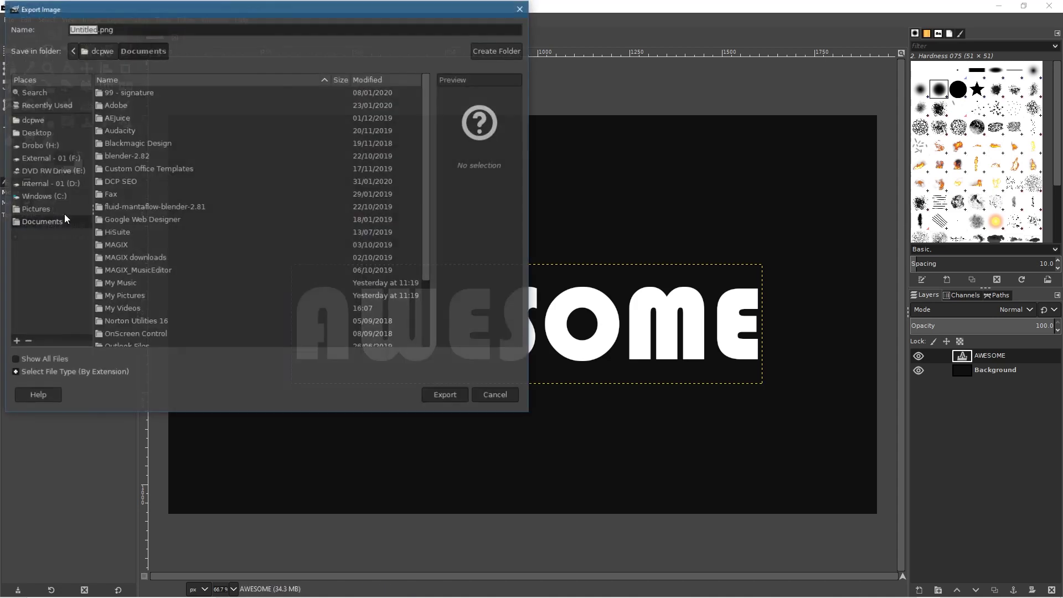
pyautogui.click(39, 131)
pyautogui.doubleClick(151, 214)
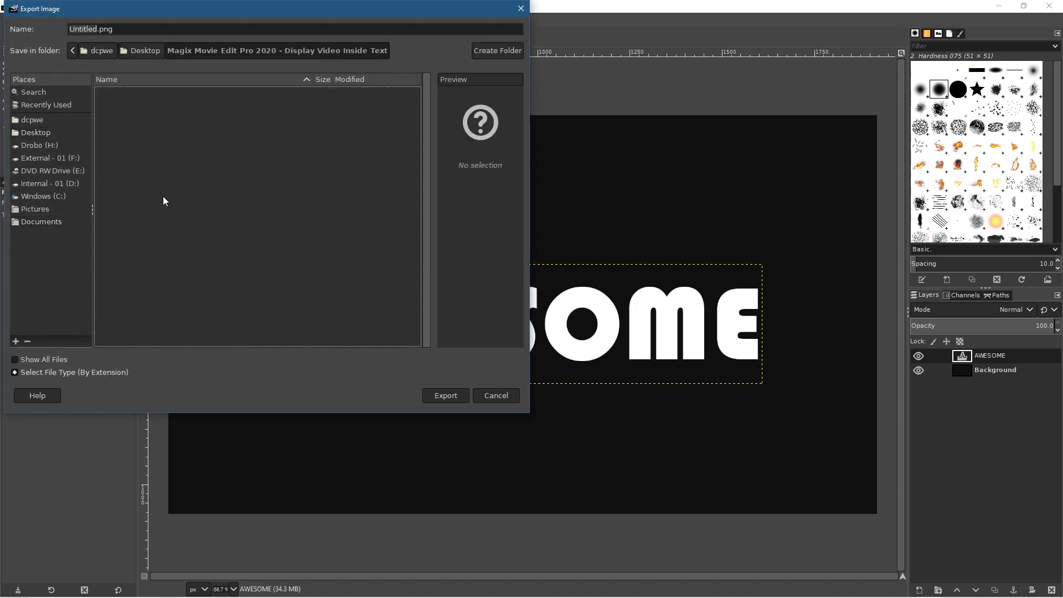
pyautogui.click(113, 29)
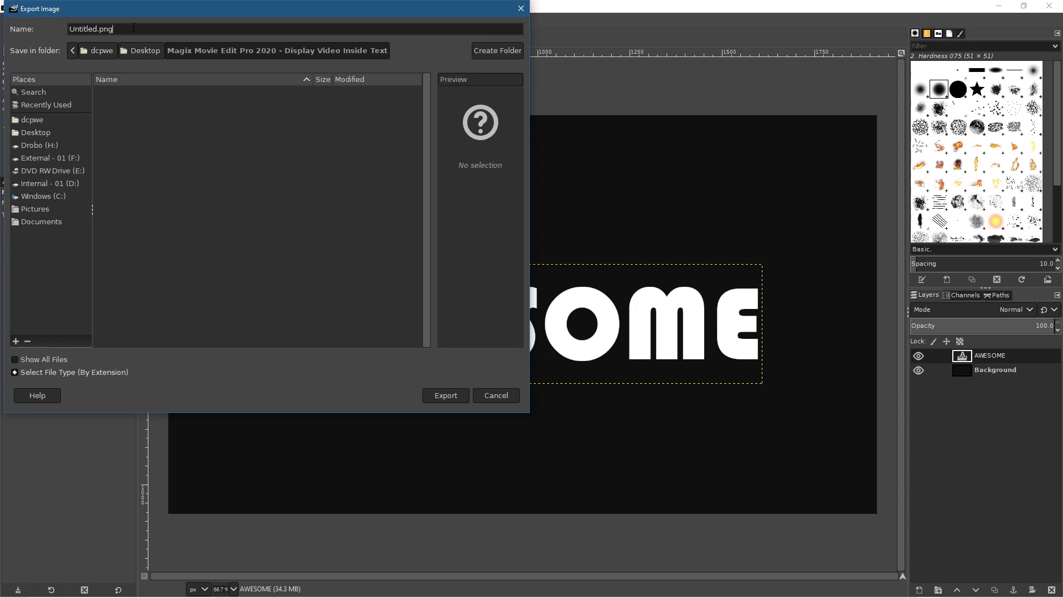
pyautogui.hotkey('shift', 'Left')
pyautogui.hotkey('shift', 'Left')
pyautogui.hotkey('shift', 'Left')
pyautogui.hotkey('shift', 'Left')
pyautogui.write('A')
pyautogui.click(454, 397)
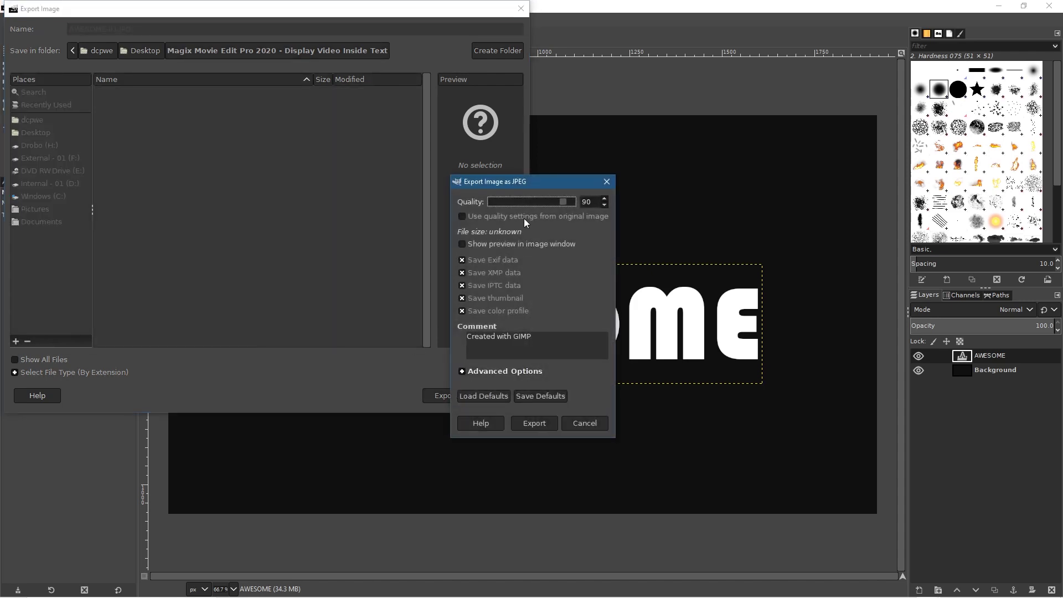
pyautogui.click(543, 423)
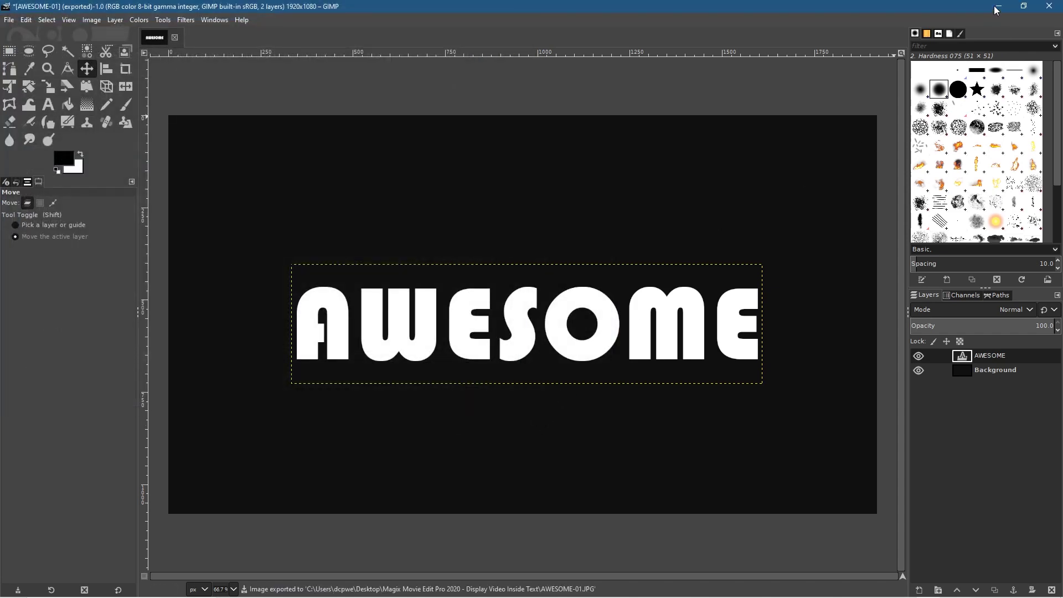
# Preview AWESOME-01.JPG, then drag it onto track 2 in Movie Edit Pro
pyautogui.click(998, 6)
pyautogui.hotkey('alt', 'Tab')
pyautogui.press('Tab')
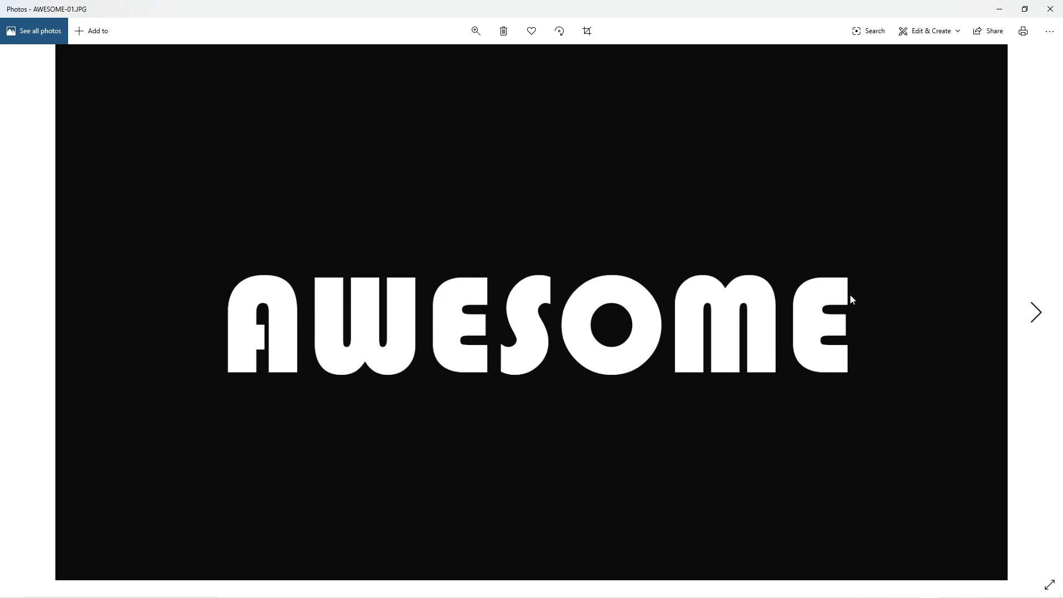
pyautogui.click(1050, 8)
pyautogui.moveTo(512, 207); pyautogui.dragTo(119, 392)
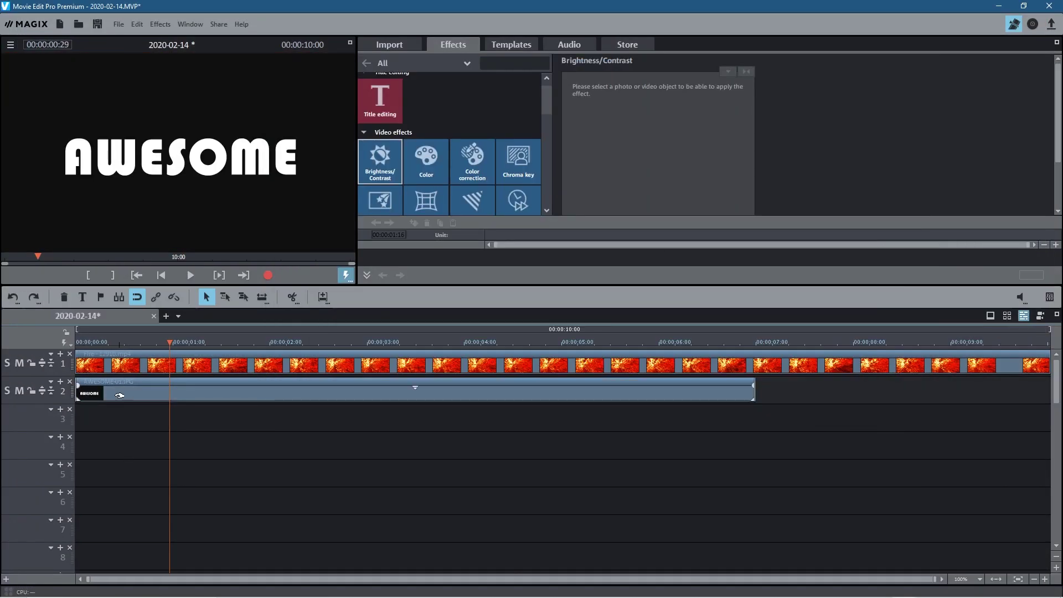
# Apply the Mask Generator video effect to the AWESOME clip on track 2
pyautogui.click(114, 386)
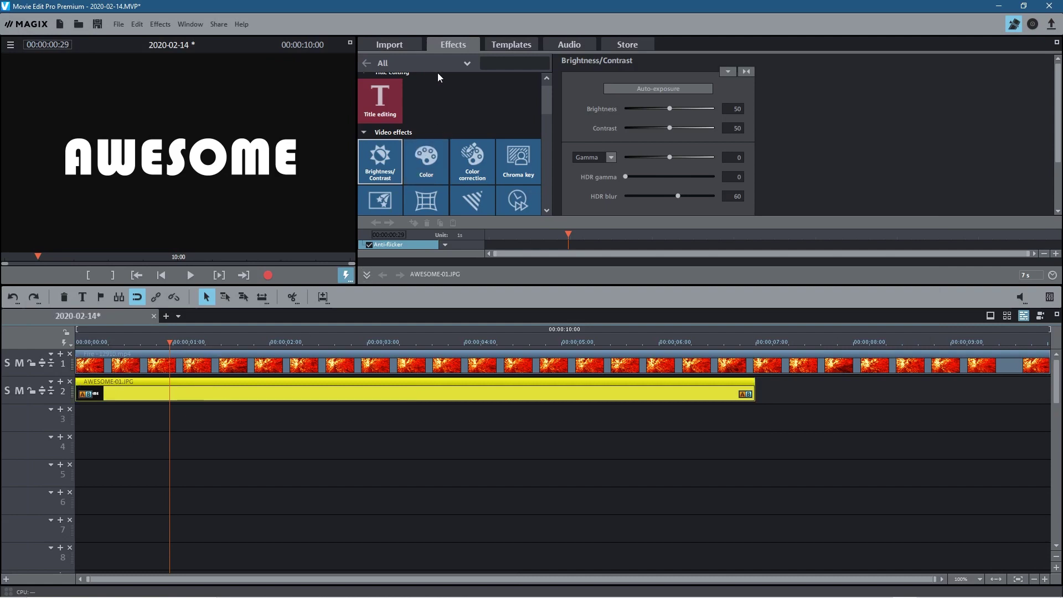
pyautogui.scroll(-3, 535, 112)
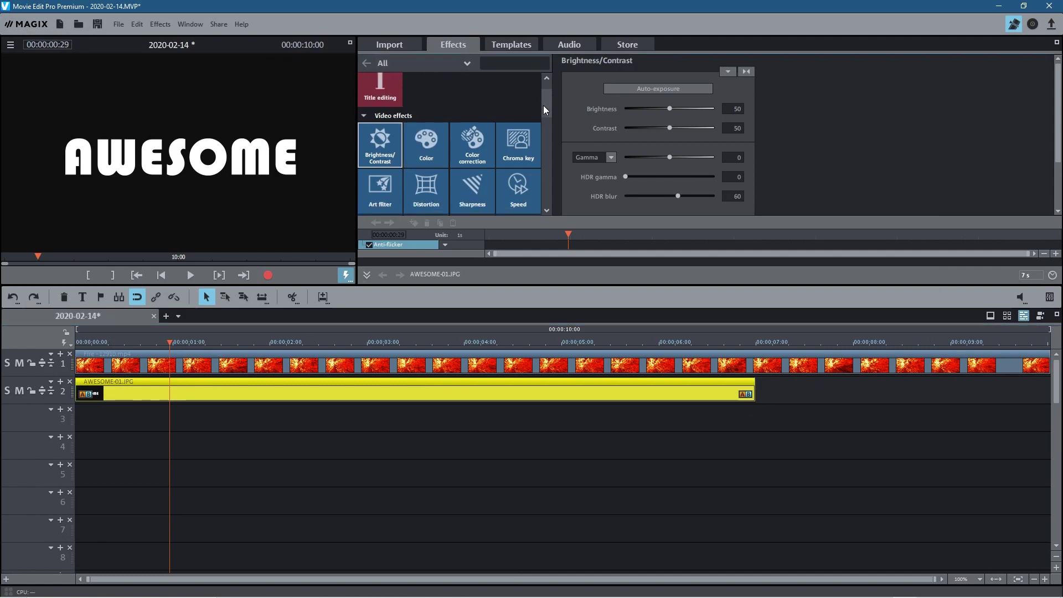
pyautogui.scroll(1, 544, 119)
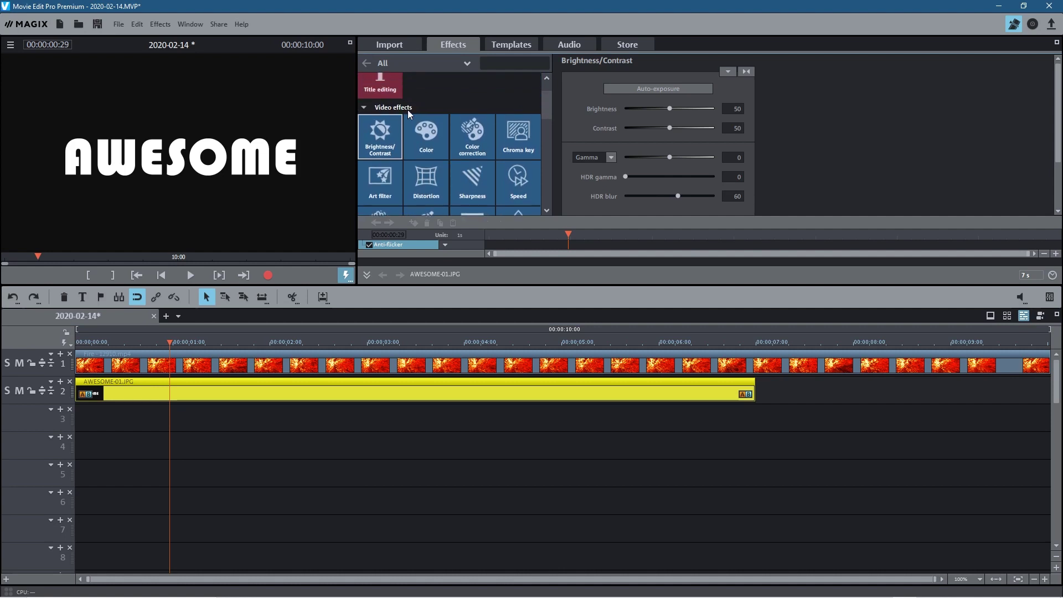
pyautogui.moveTo(557, 109); pyautogui.dragTo(549, 138)
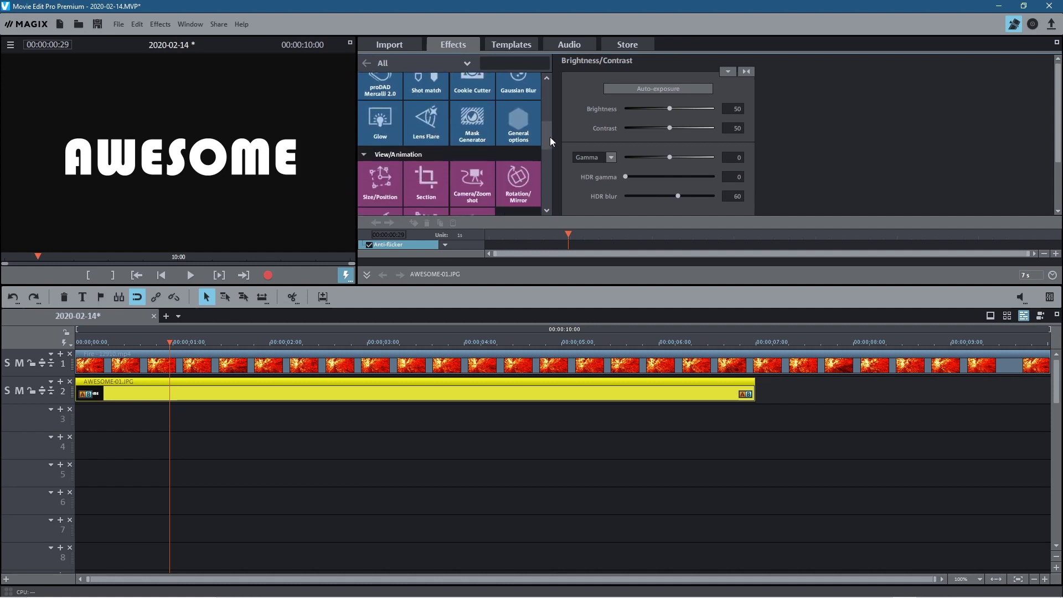
pyautogui.click(478, 136)
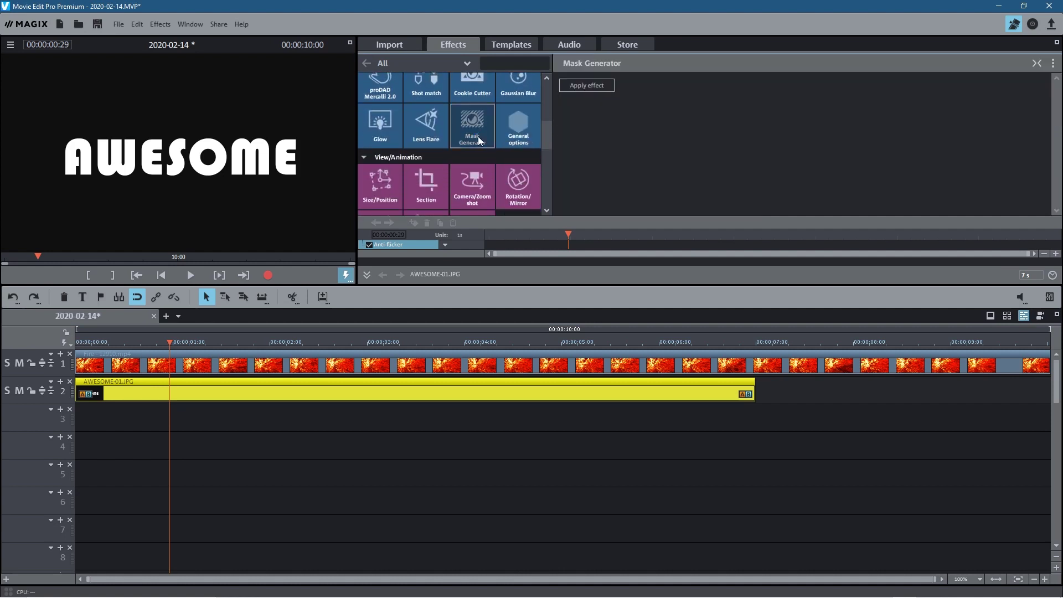
pyautogui.click(590, 88)
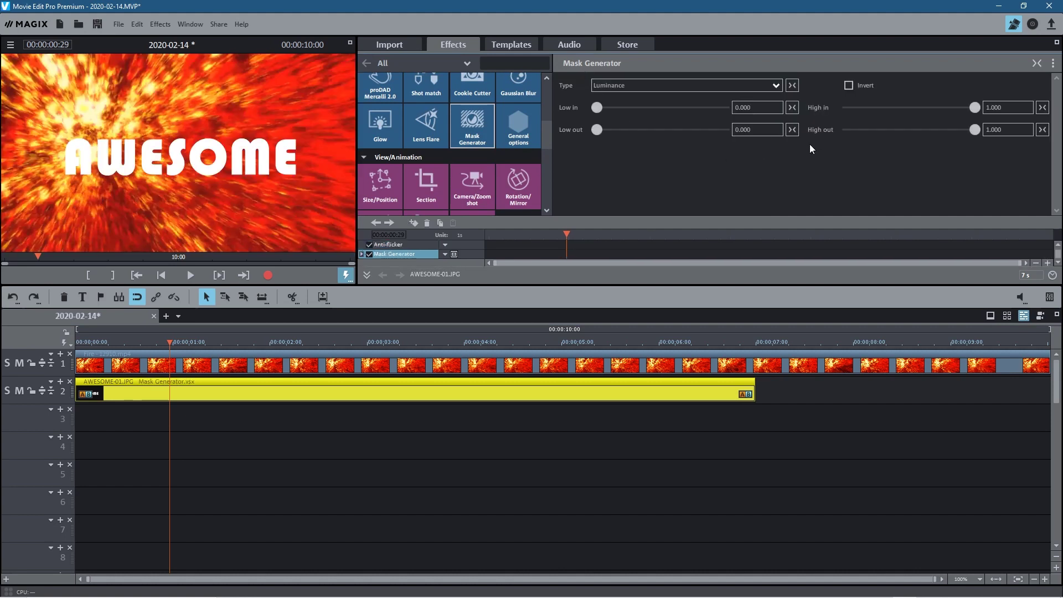
# Invert the luminance mask, set High in to 0.891, and preview the fire-filled letters
pyautogui.click(849, 86)
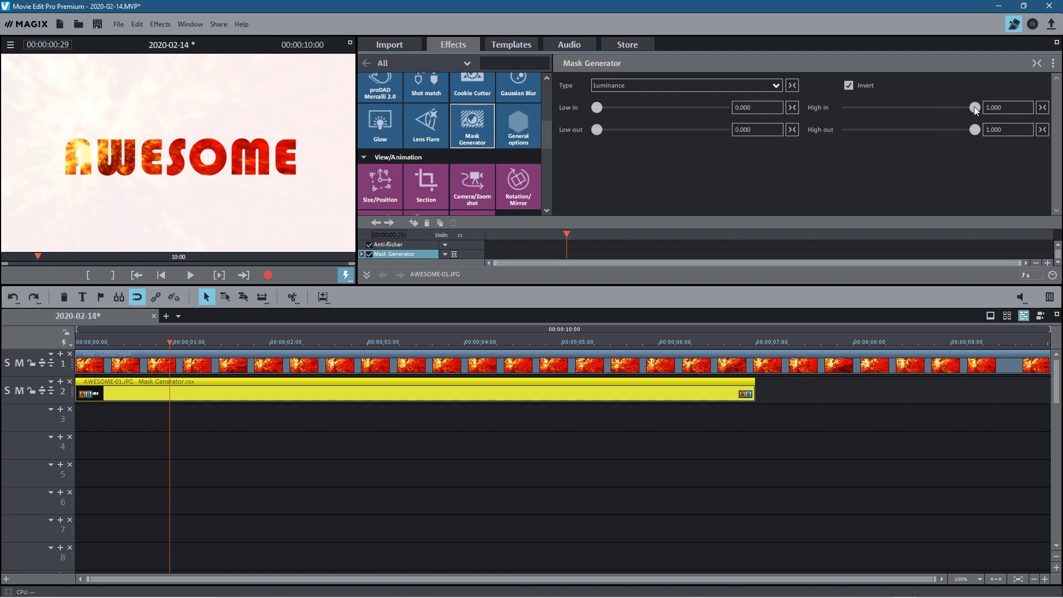
pyautogui.moveTo(974, 108); pyautogui.dragTo(961, 107)
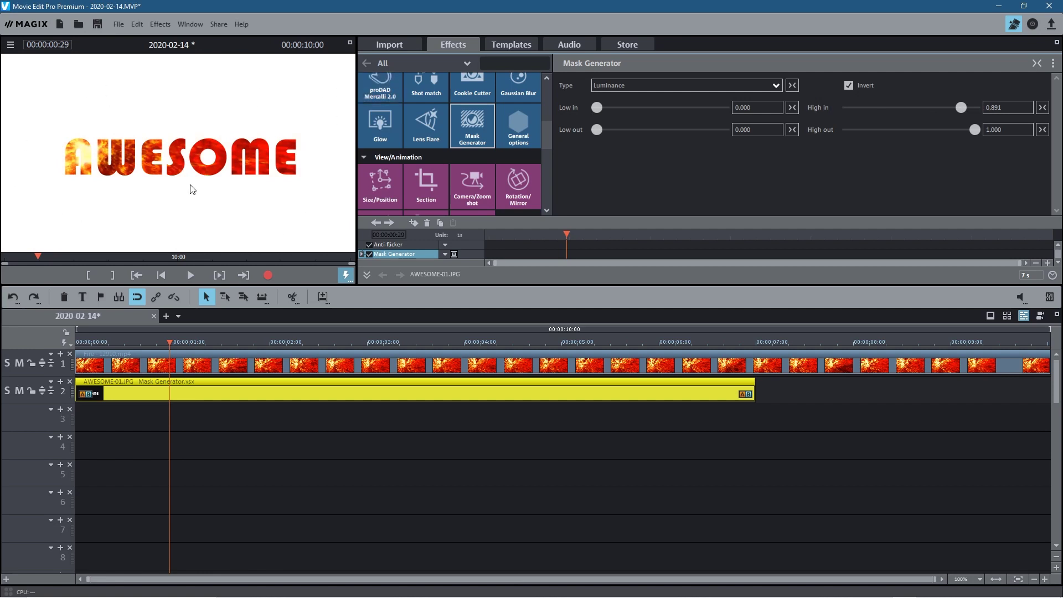
pyautogui.click(190, 276)
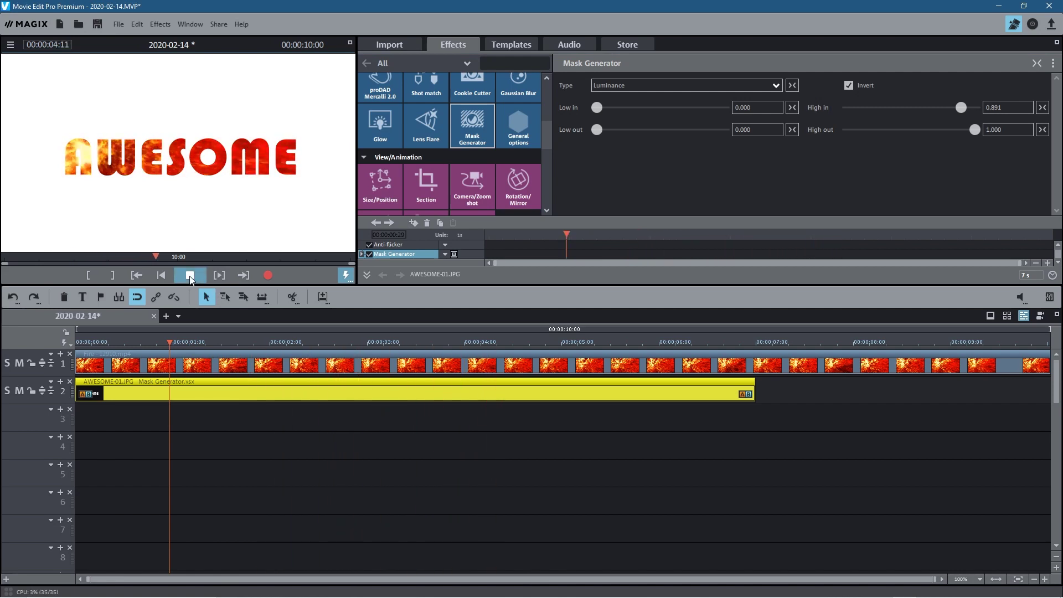
pyautogui.click(190, 275)
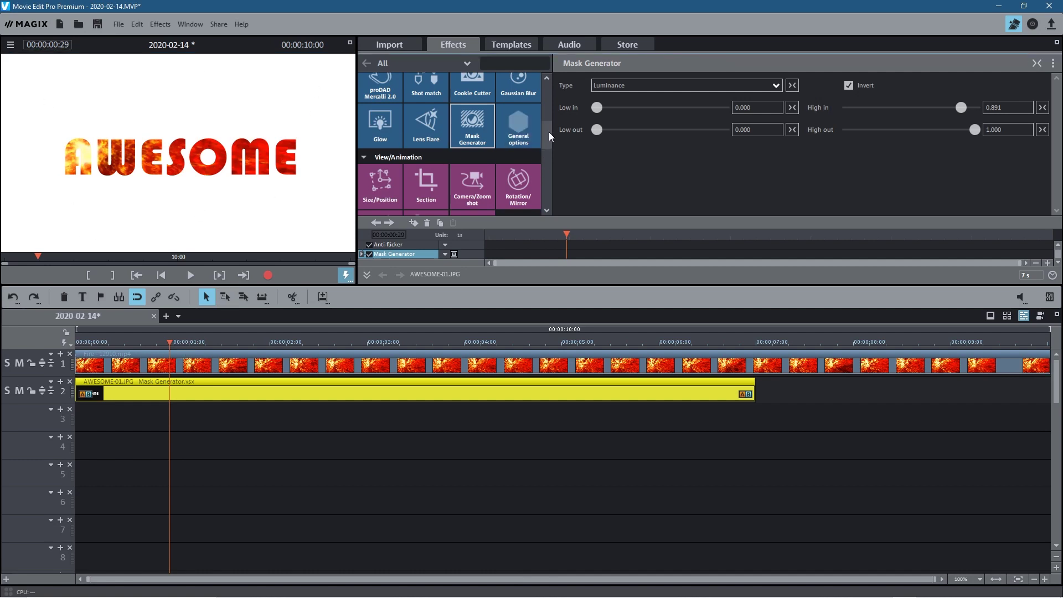
pyautogui.scroll(5, 550, 136)
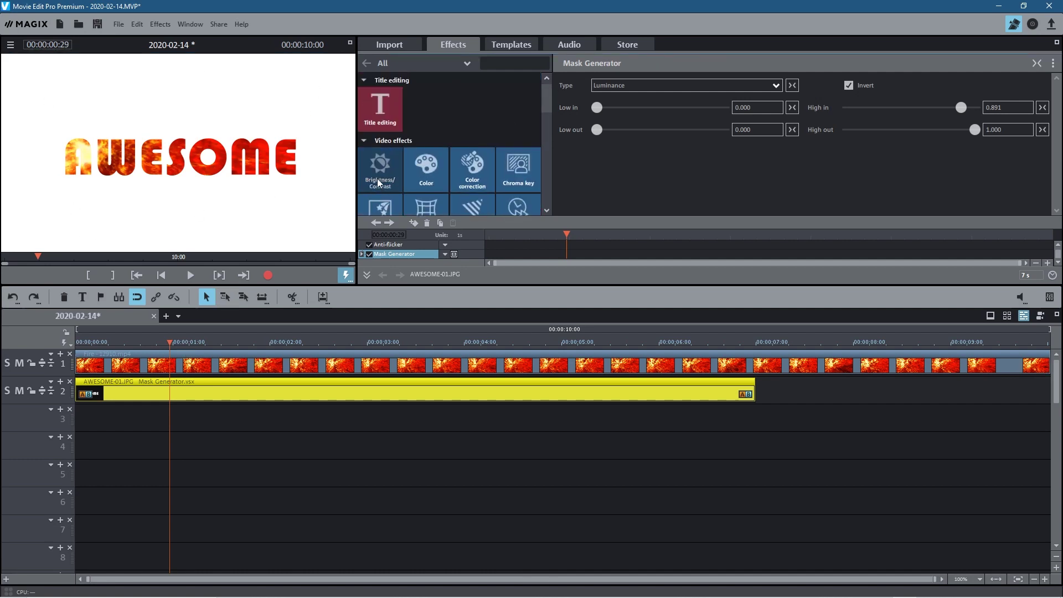
# Add Brightness/Contrast with Brightness 0, then play and scrub to check fire inside AWESOME on black
pyautogui.click(380, 181)
pyautogui.moveTo(670, 105); pyautogui.dragTo(609, 110)
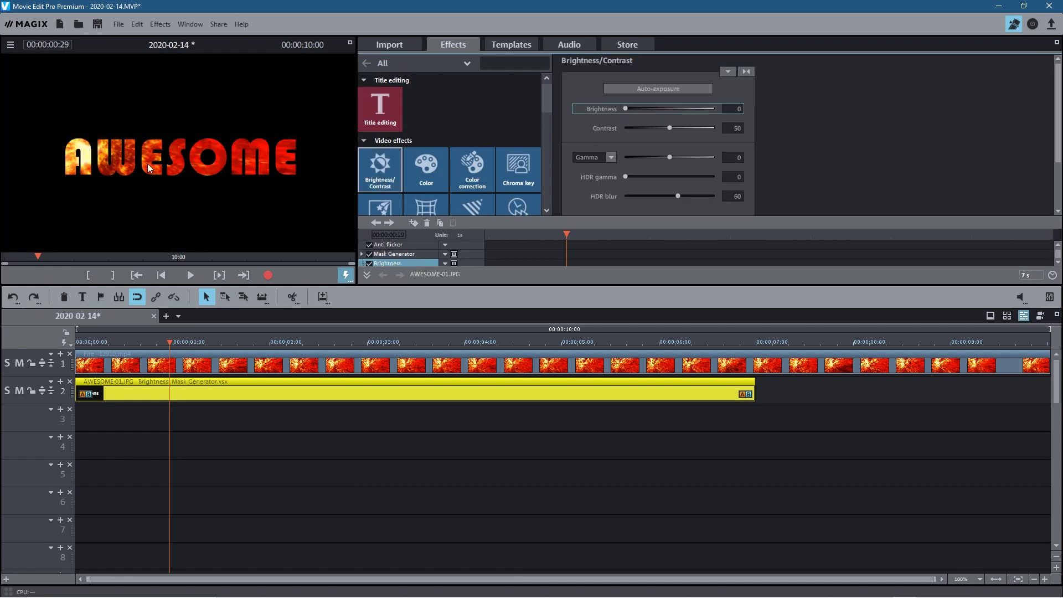
pyautogui.click(193, 278)
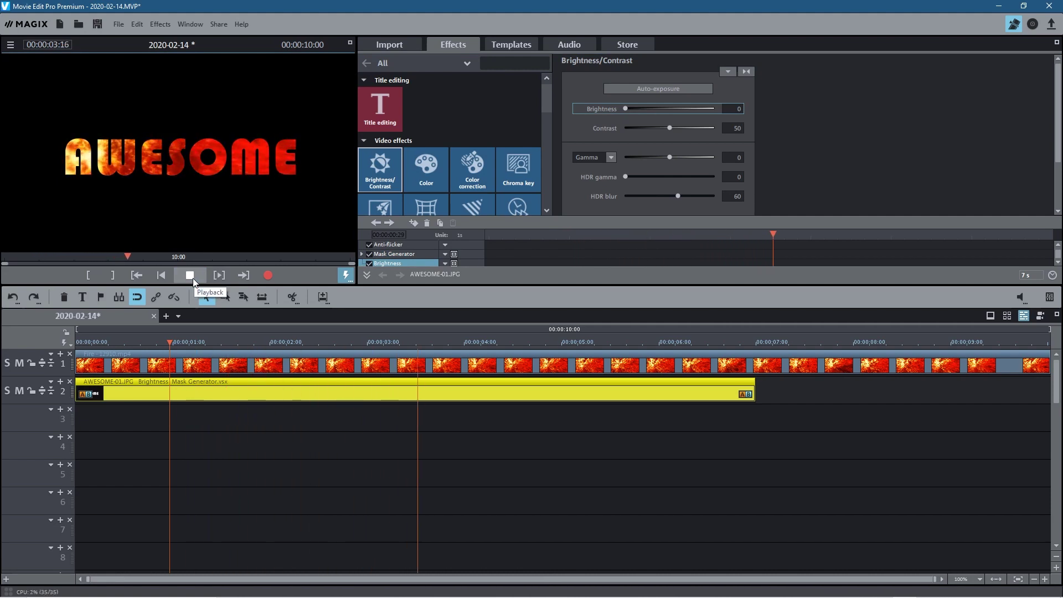
pyautogui.click(193, 277)
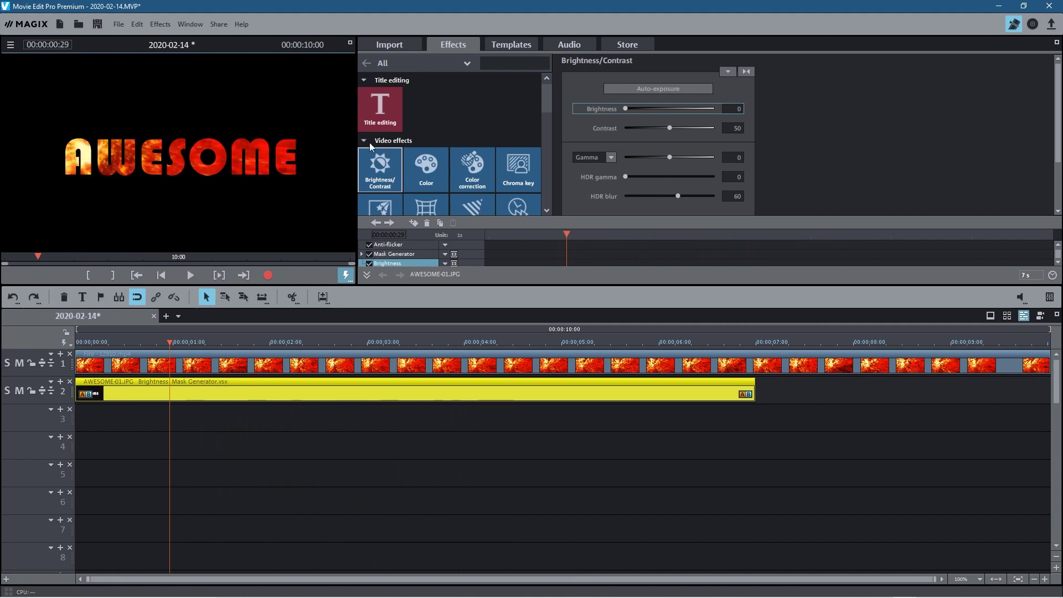
pyautogui.moveTo(572, 238); pyautogui.dragTo(593, 238)
pyautogui.press('space')
pyautogui.press('Home')
pyautogui.moveTo(408, 277)
pyautogui.mouseDown()
pyautogui.moveTo(874, 272)
pyautogui.moveTo(400, 271)
pyautogui.mouseUp()
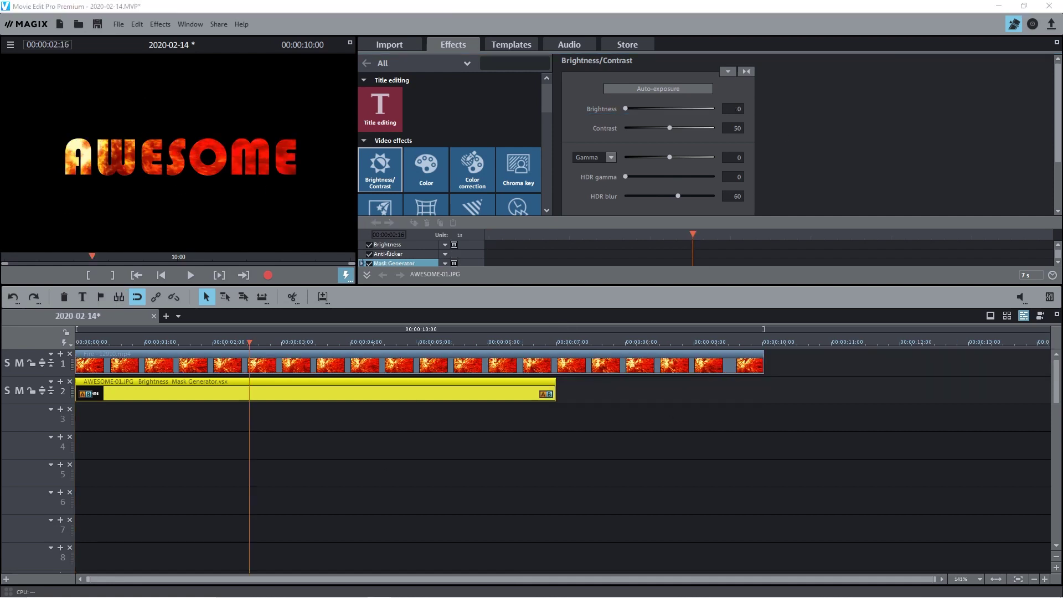
# Add a new transparent layer to the AWESOME-02 image
pyautogui.click(169, 393)
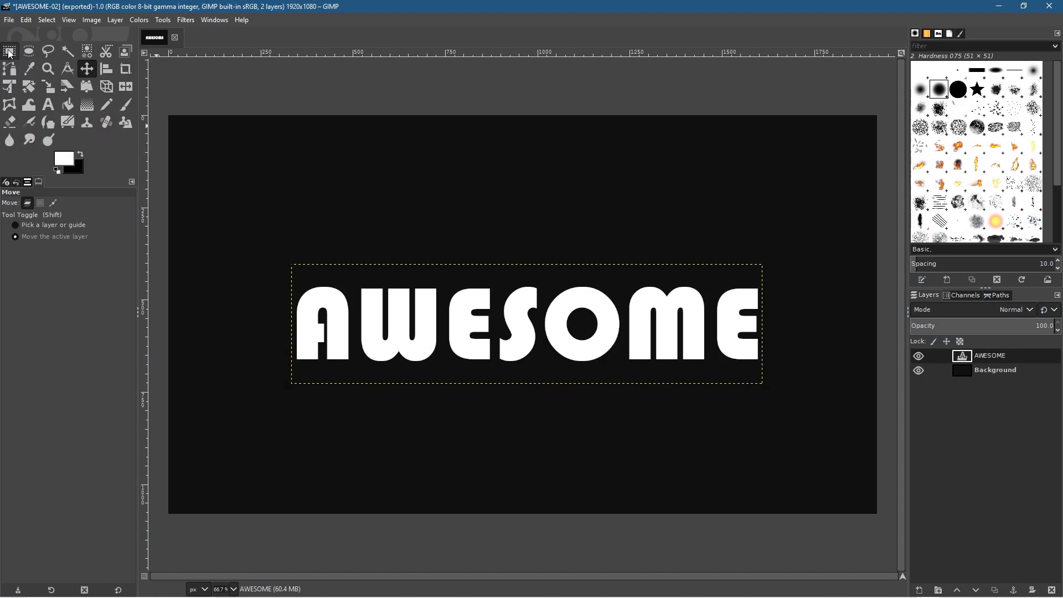
pyautogui.click(10, 53)
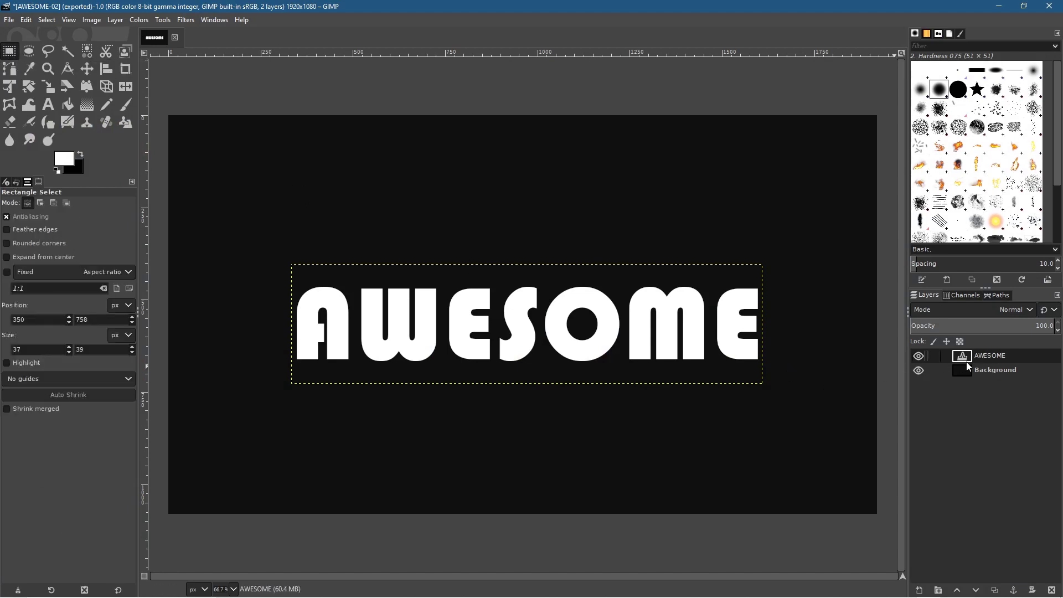
pyautogui.click(920, 592)
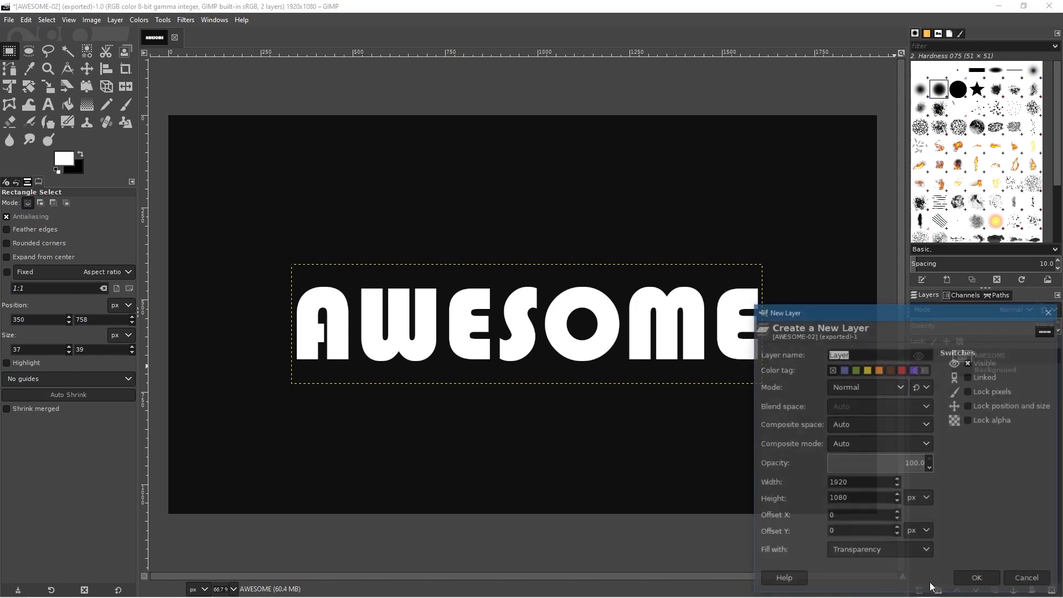
pyautogui.click(851, 551)
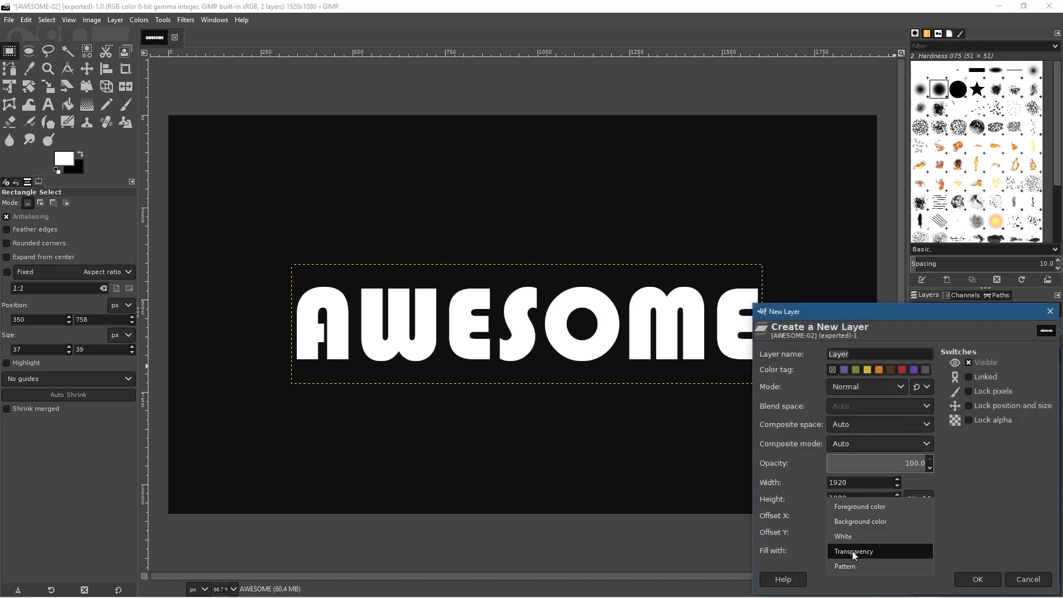
pyautogui.click(853, 550)
pyautogui.click(978, 579)
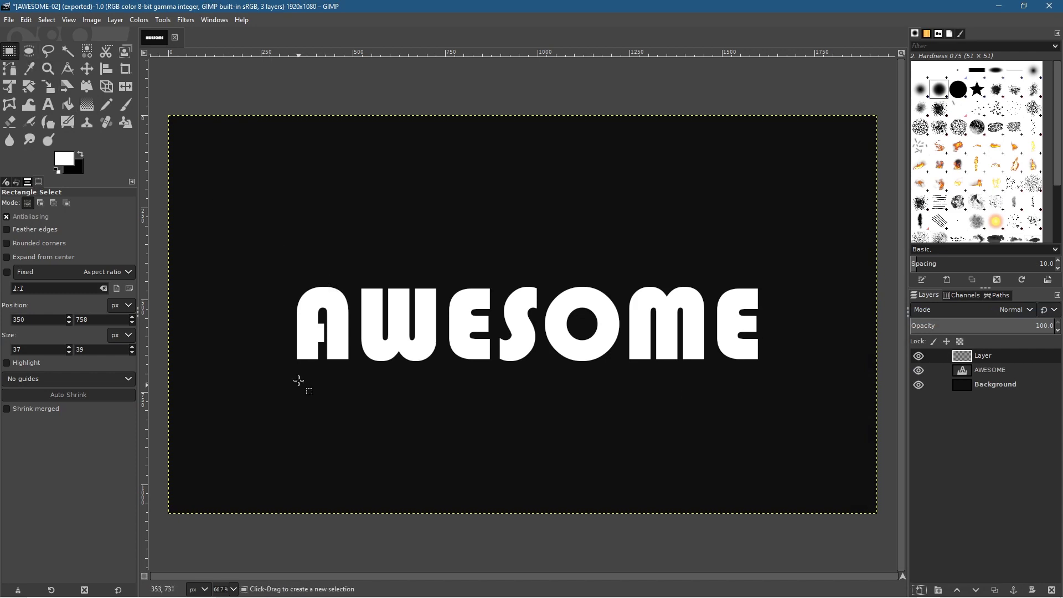
# Select a thin strip spanning beneath AWESOME and fill it white
pyautogui.moveTo(297, 370); pyautogui.dragTo(759, 385)
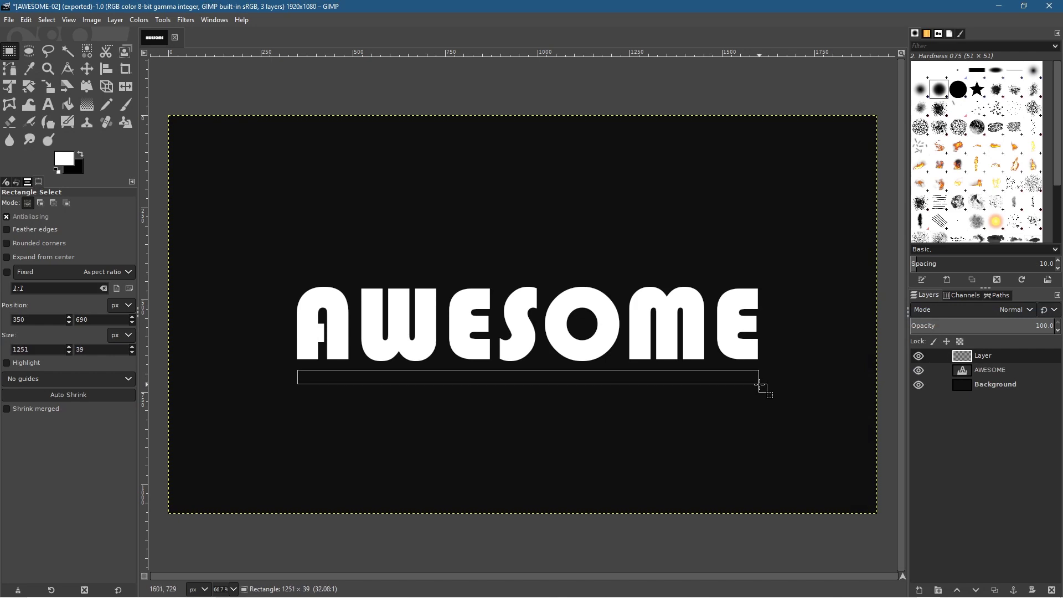
pyautogui.moveTo(762, 385); pyautogui.dragTo(762, 385)
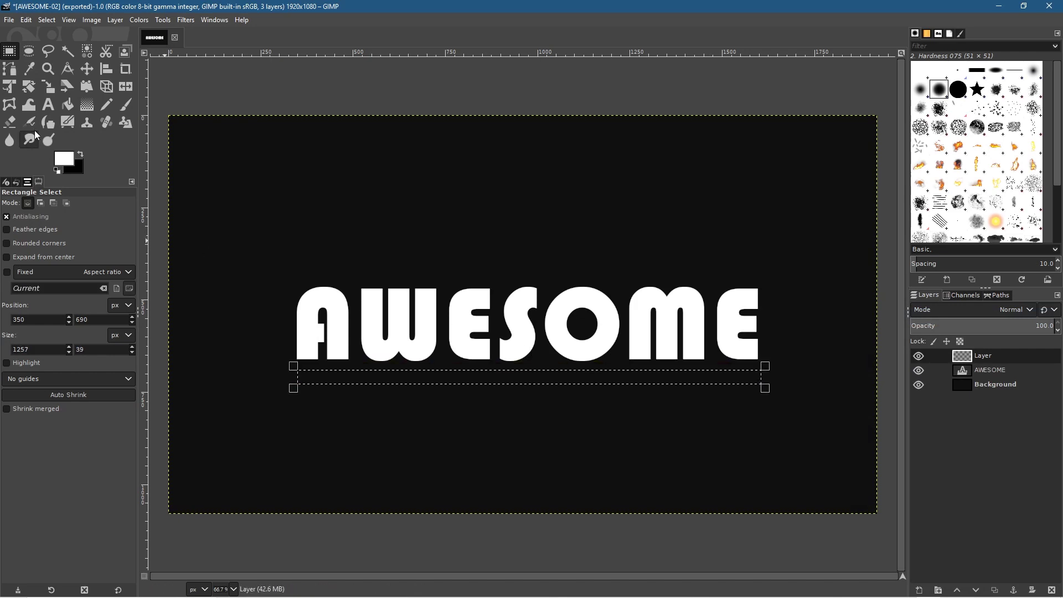
pyautogui.click(68, 105)
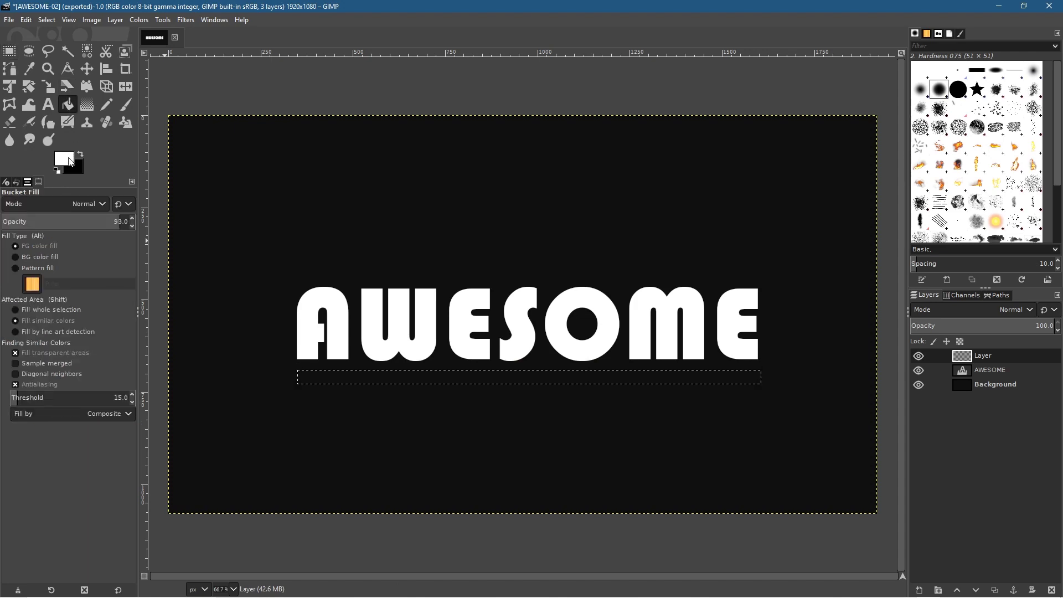
pyautogui.click(70, 161)
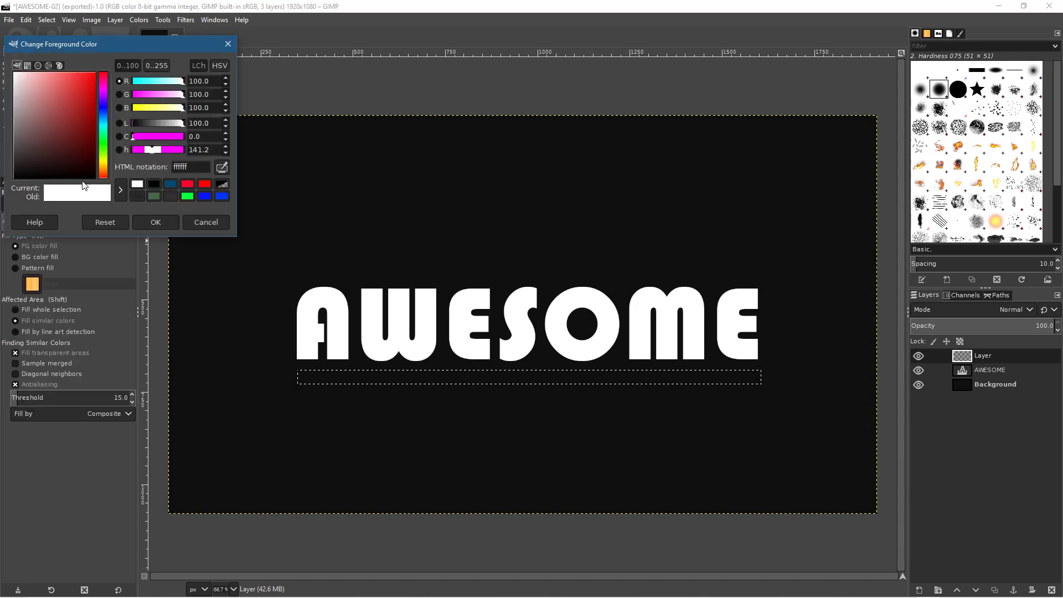
pyautogui.click(159, 222)
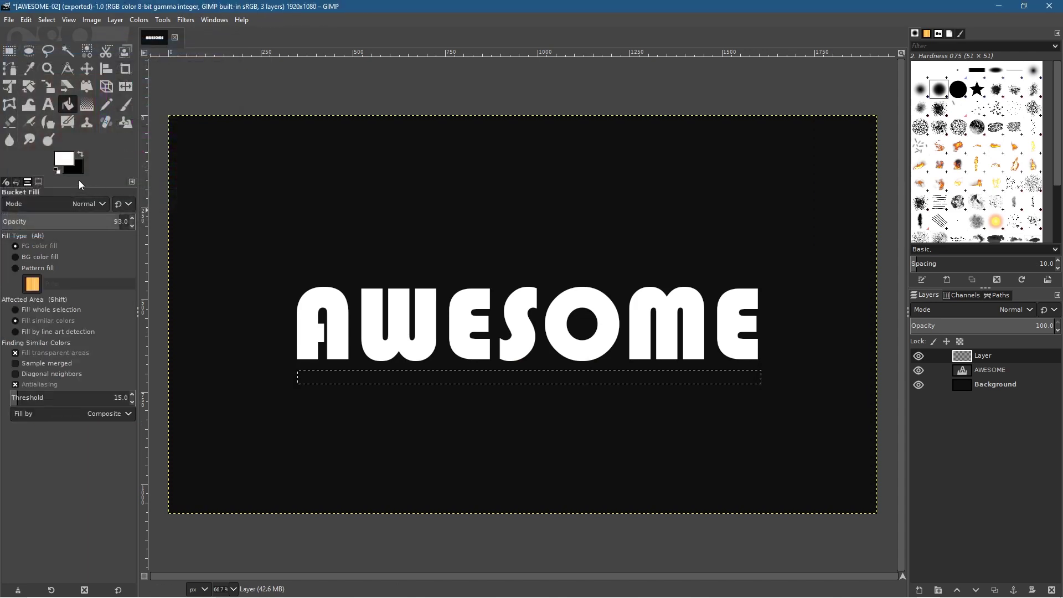
pyautogui.click(366, 377)
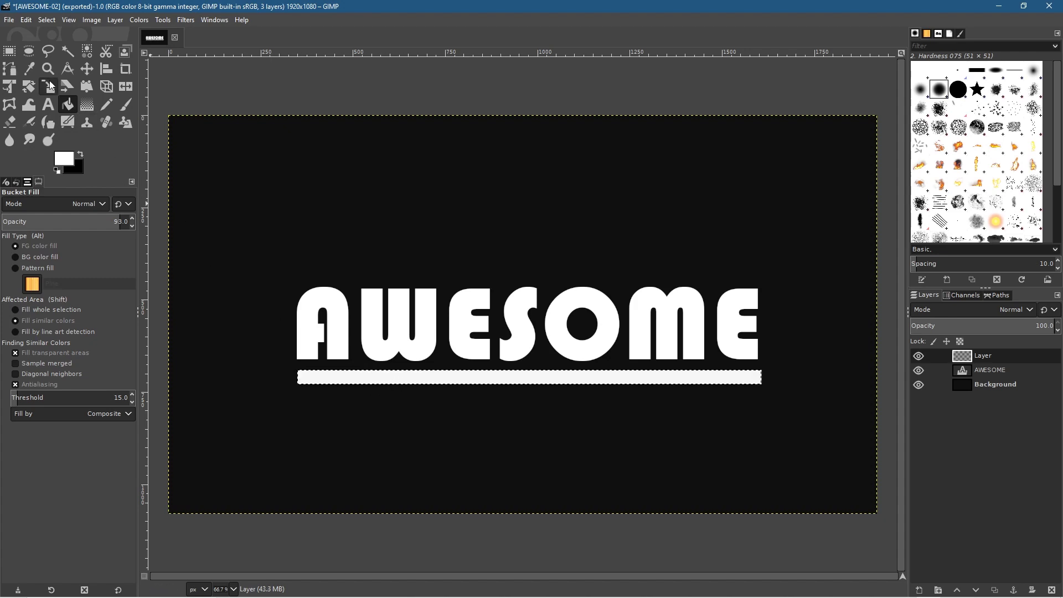
# Nudge the white bar into its final position beneath the text
pyautogui.click(89, 70)
pyautogui.moveTo(376, 374); pyautogui.dragTo(374, 376)
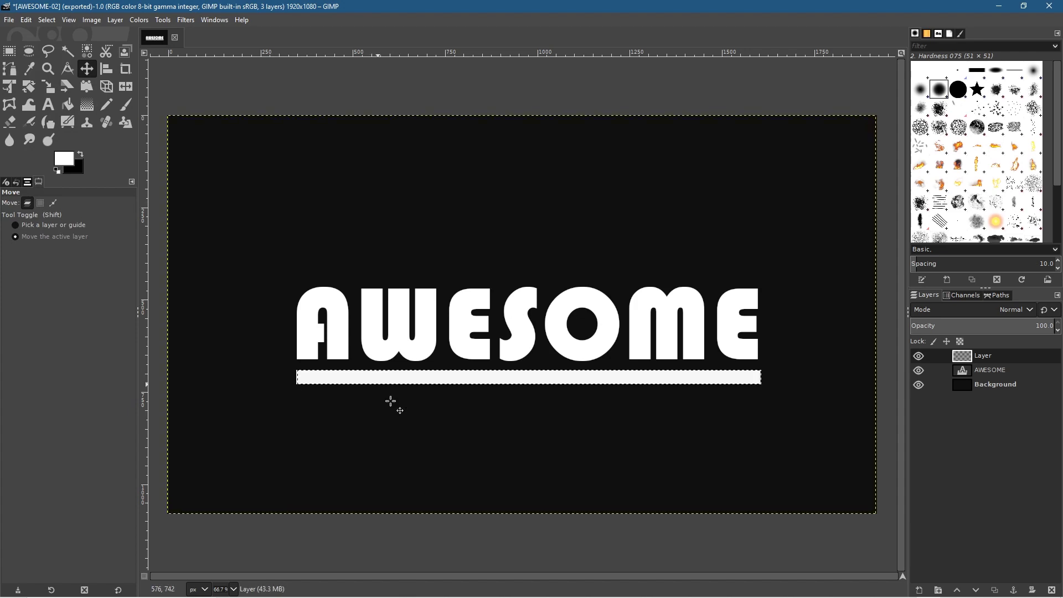
pyautogui.hotkey('ctrl', 'z')
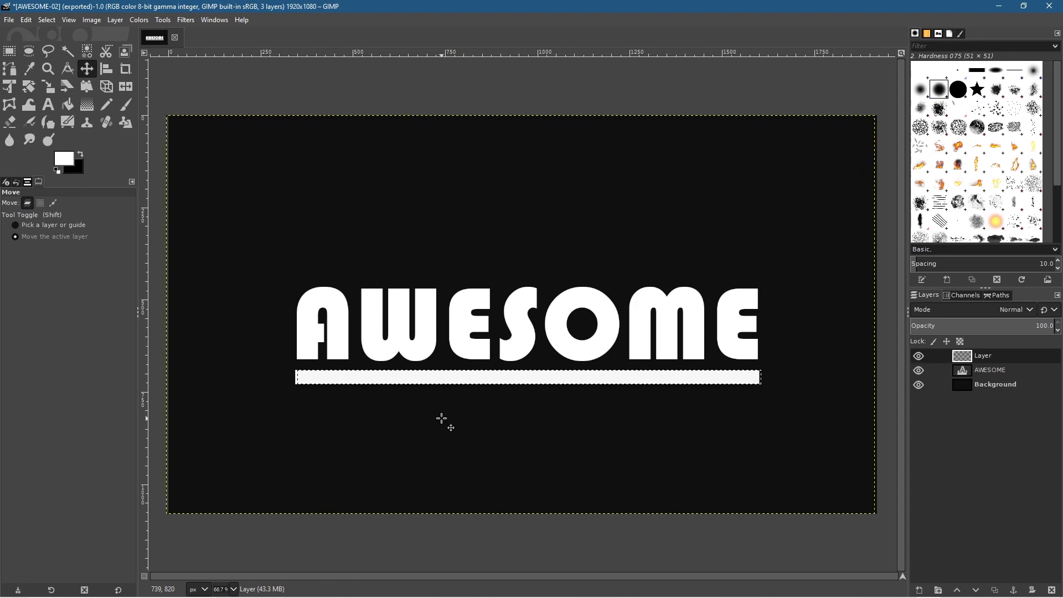
pyautogui.click(6, 55)
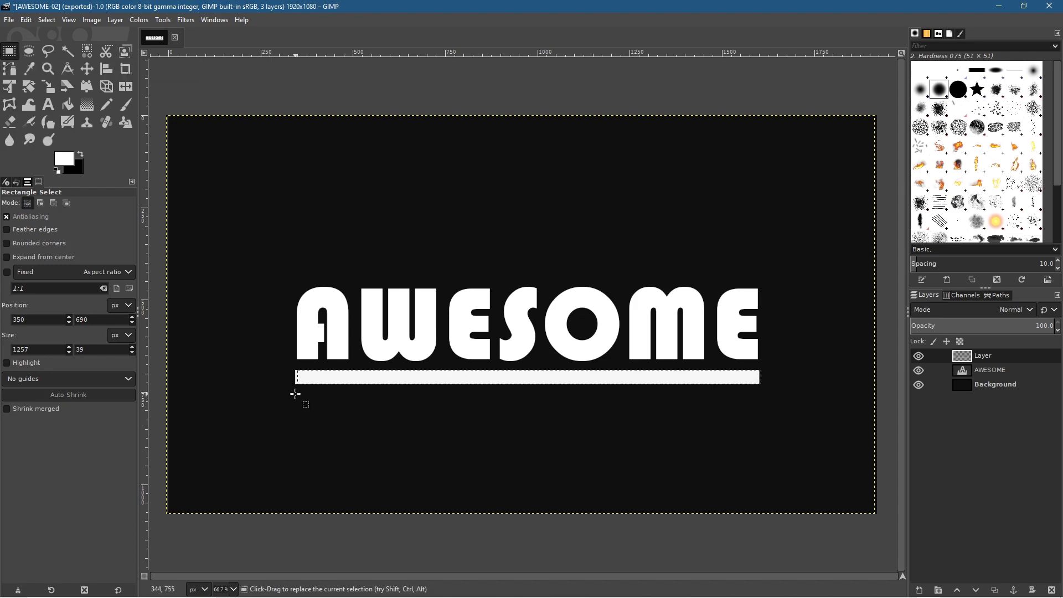
# Fill a small square selection white below the bar's left end, then deselect
pyautogui.moveTo(295, 394); pyautogui.dragTo(309, 405)
pyautogui.press('shift')
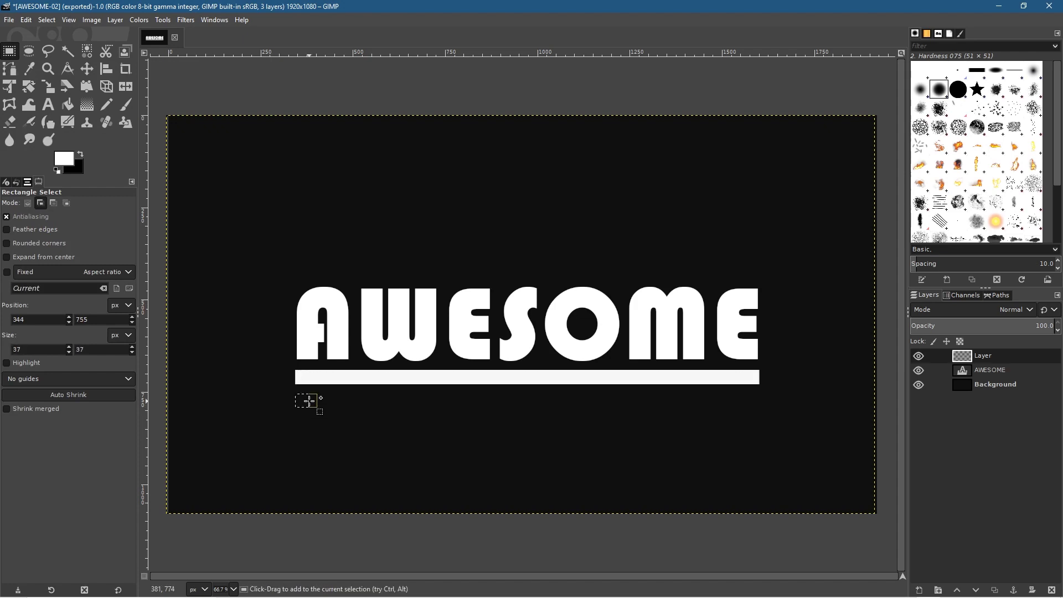
pyautogui.click(67, 104)
pyautogui.click(302, 400)
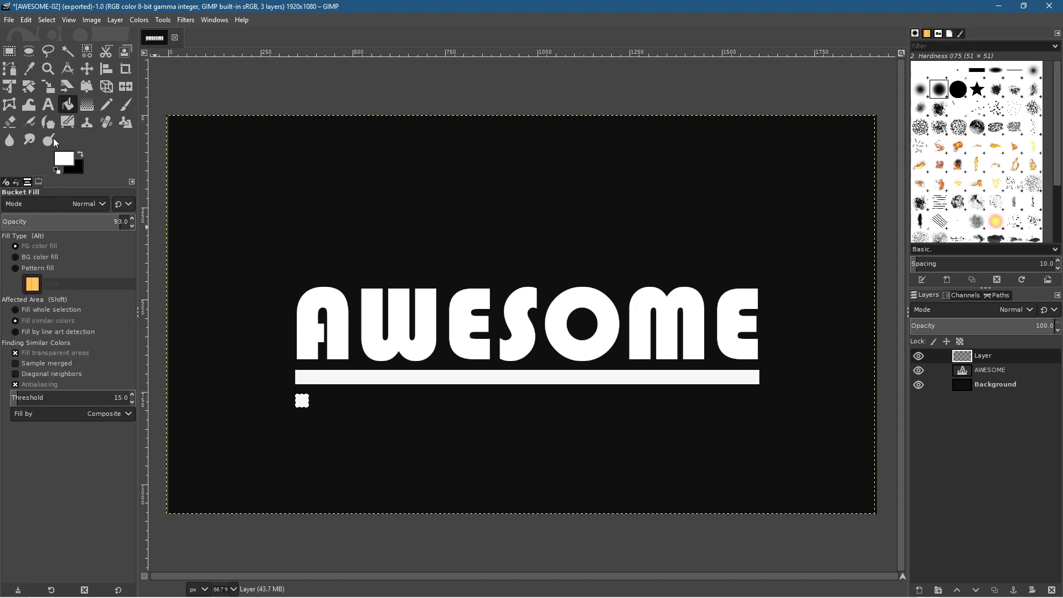
pyautogui.click(47, 20)
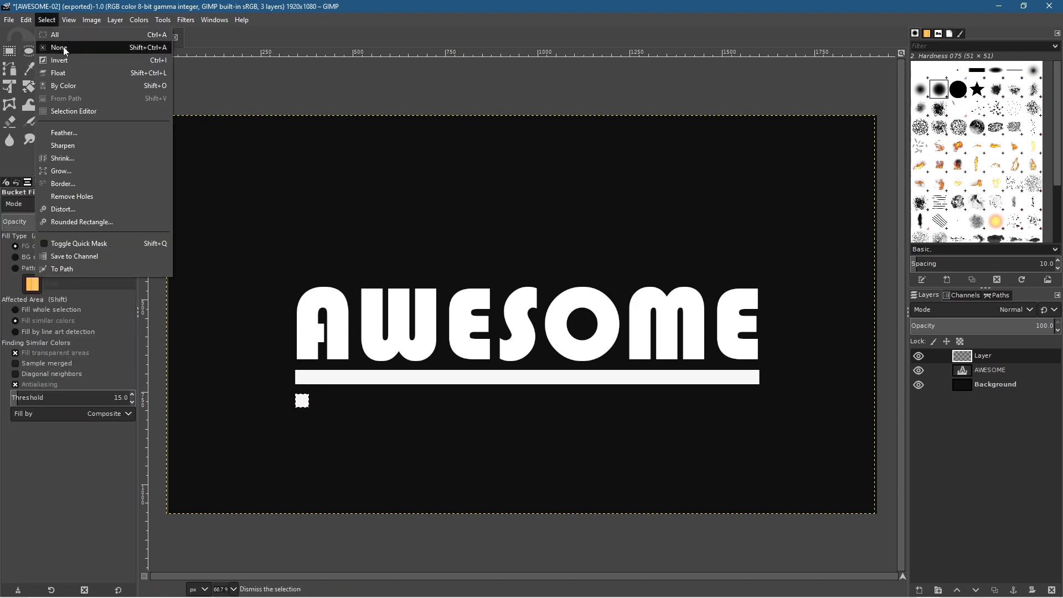
pyautogui.click(62, 45)
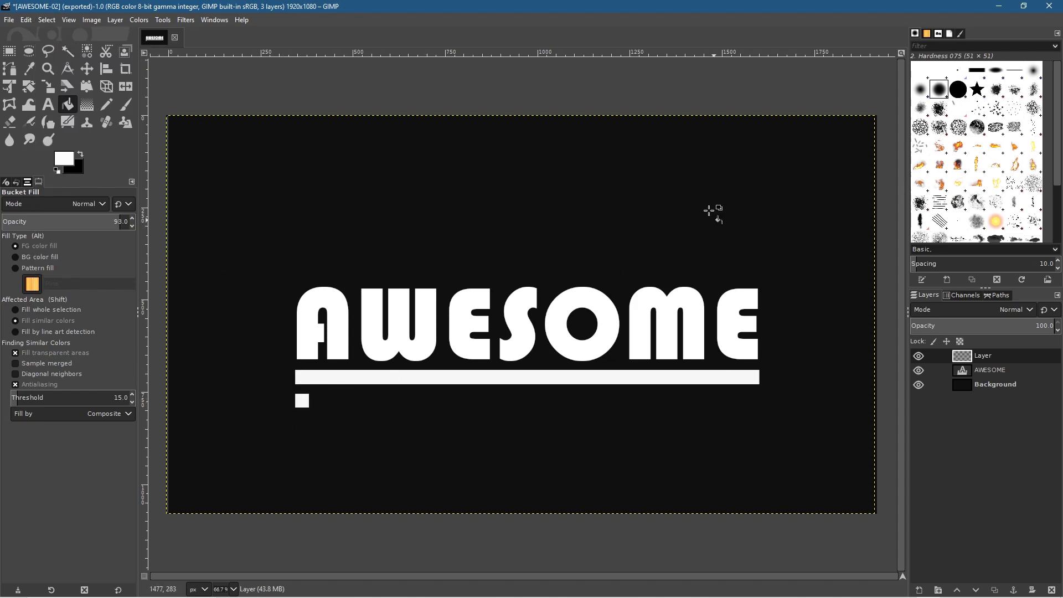
pyautogui.click(988, 359)
# Duplicate the bar-and-square layer and make the copy the active layer
pyautogui.rightClick(977, 355)
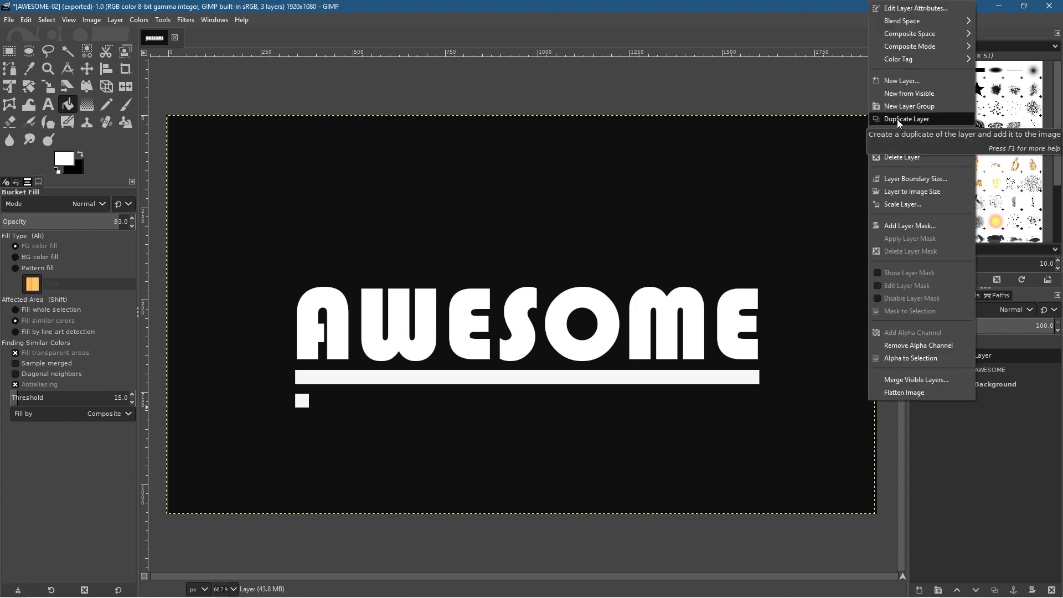
pyautogui.click(897, 118)
pyautogui.click(971, 371)
pyautogui.click(974, 357)
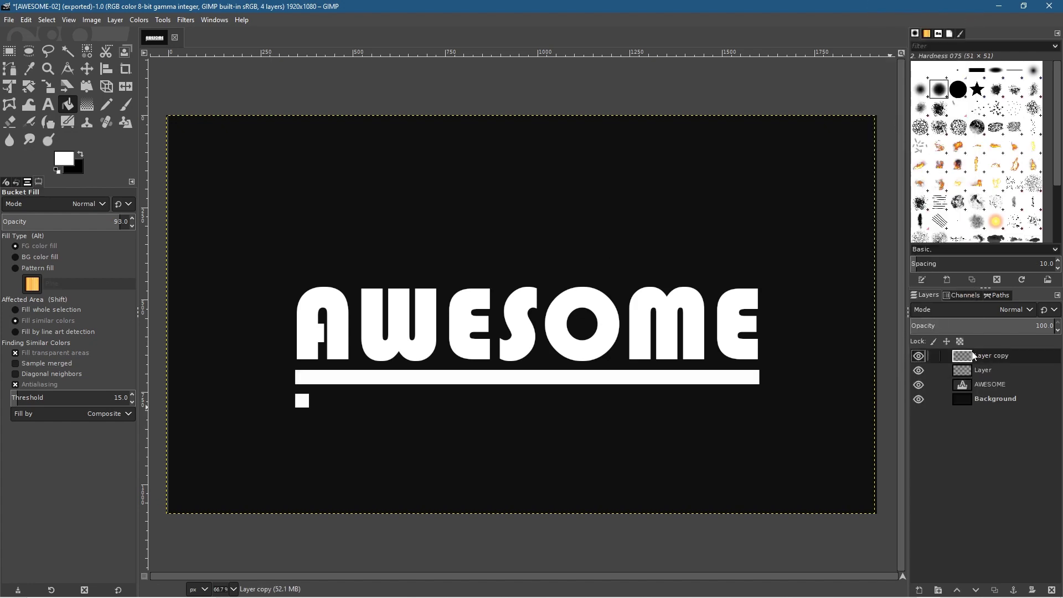
# Rotate the layer copy by -180 degrees
pyautogui.click(33, 86)
pyautogui.click(419, 278)
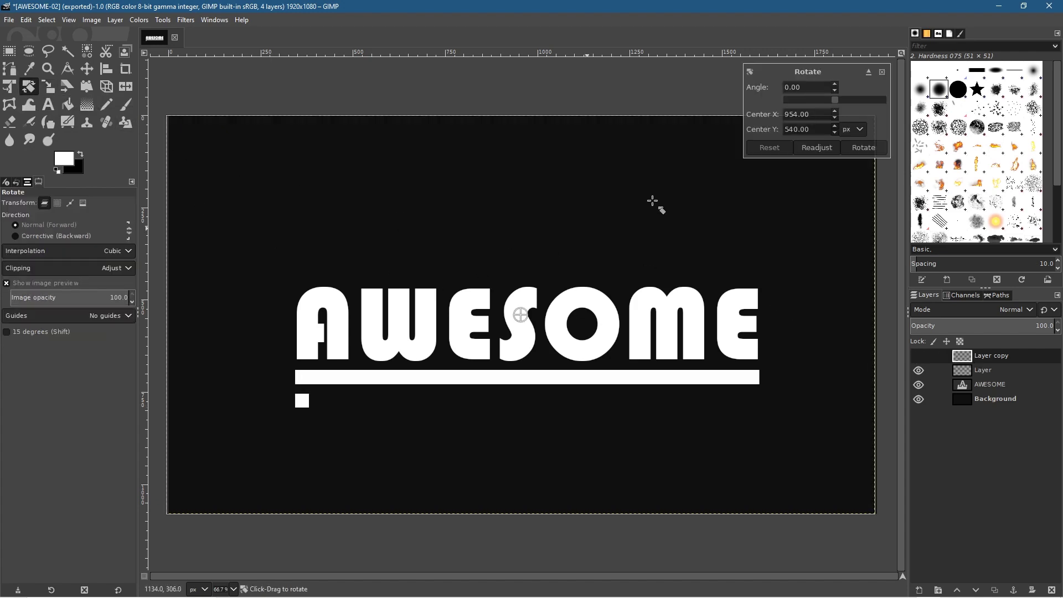
pyautogui.write('-180')
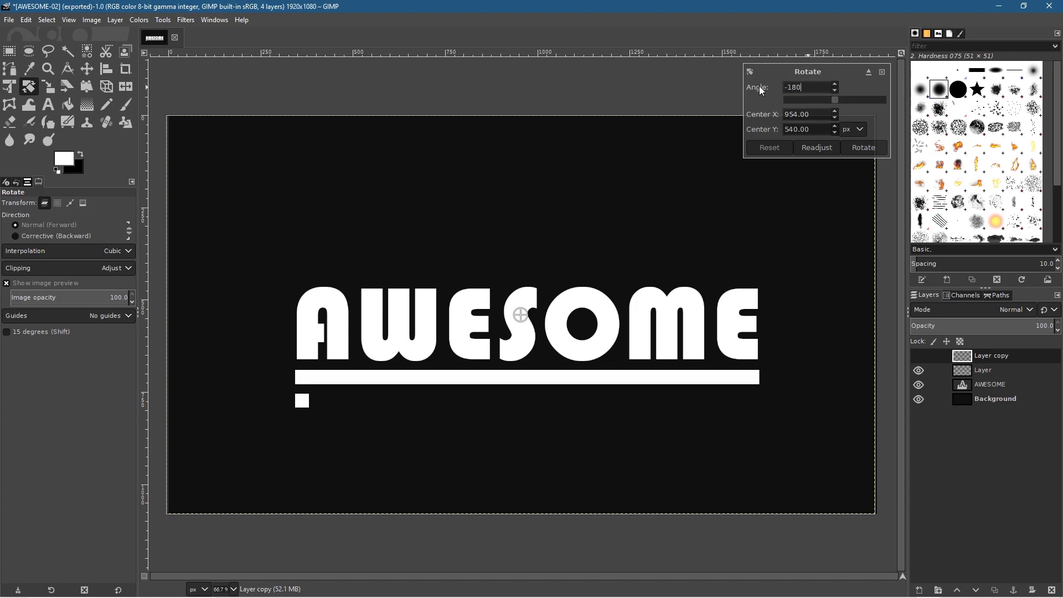
pyautogui.press('Return')
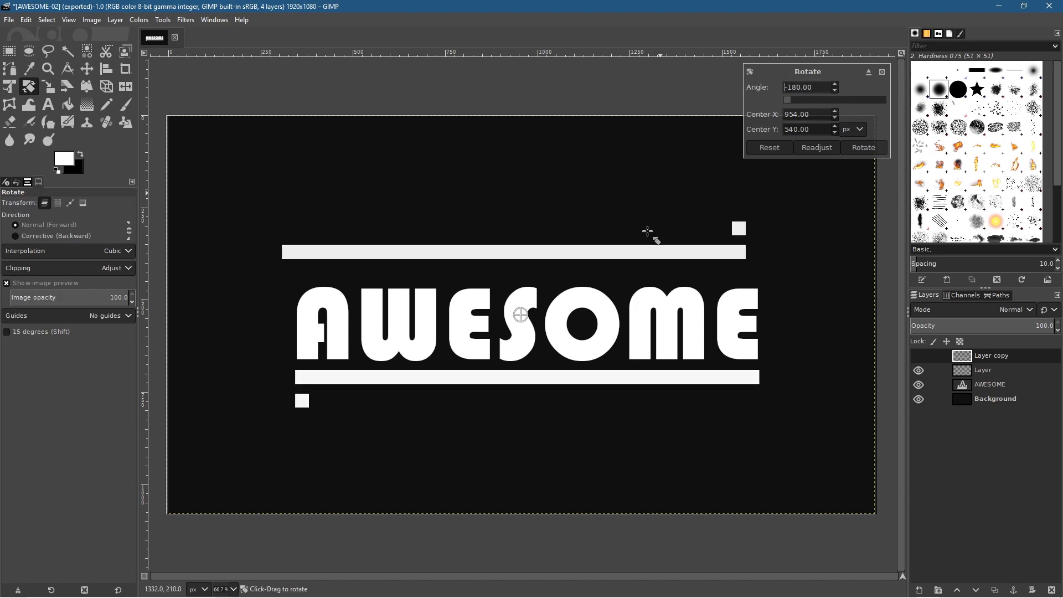
pyautogui.click(861, 148)
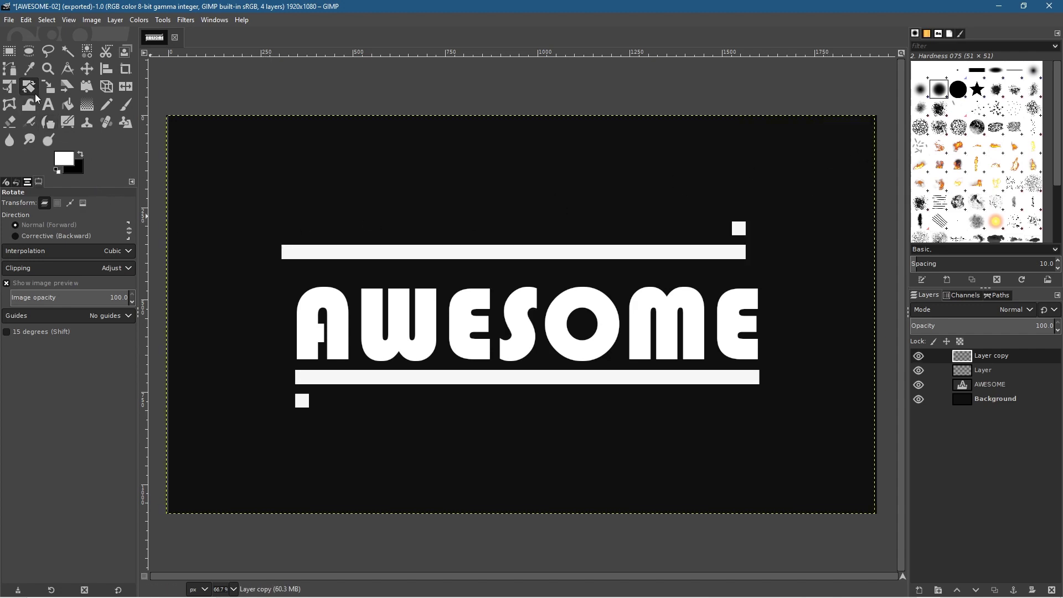
# Align the rotated copy above AWESOME and nudge the original bottom bar into place
pyautogui.click(86, 68)
pyautogui.moveTo(482, 259); pyautogui.dragTo(495, 274)
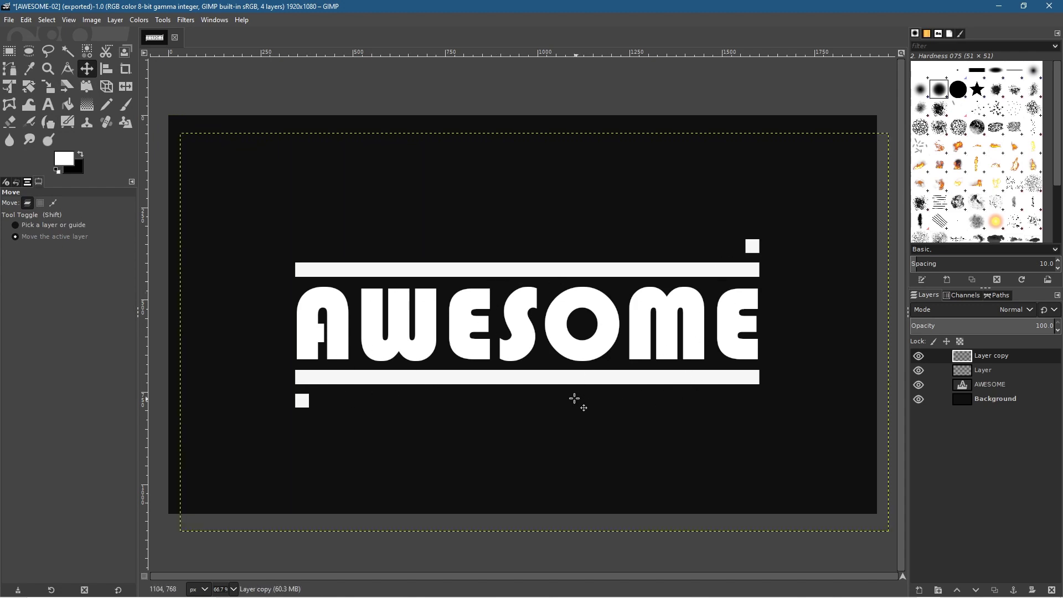
pyautogui.click(987, 374)
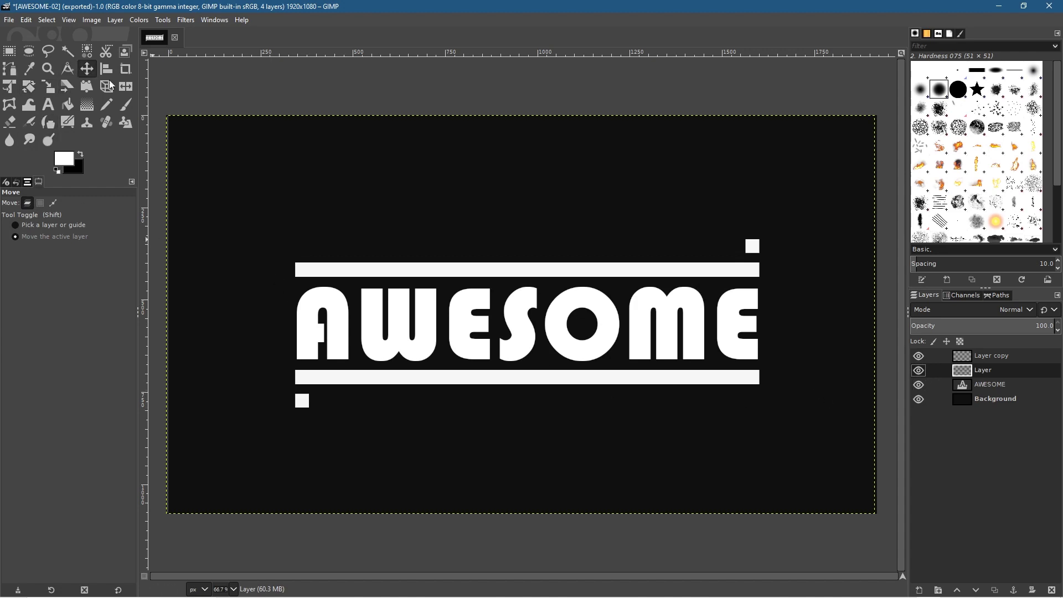
pyautogui.moveTo(586, 379); pyautogui.dragTo(587, 379)
pyautogui.press('Left')
pyautogui.press('Left')
pyautogui.press('Left')
pyautogui.press('Right')
pyautogui.press('Right')
pyautogui.press('Right')
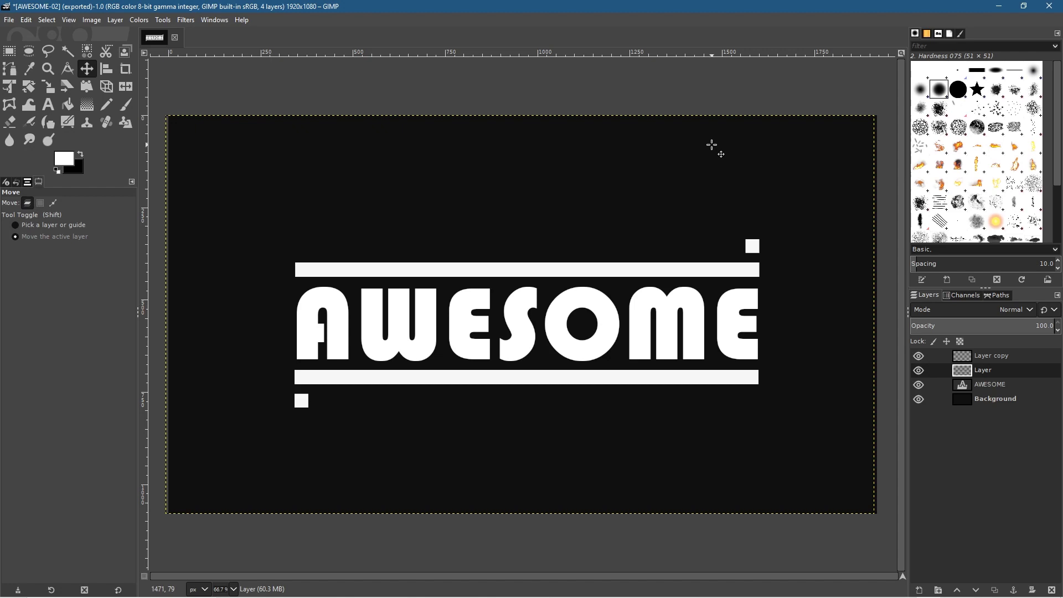
# Save the image as AWESOME-02.xcf in the Desktop project folder
pyautogui.click(9, 20)
pyautogui.click(55, 148)
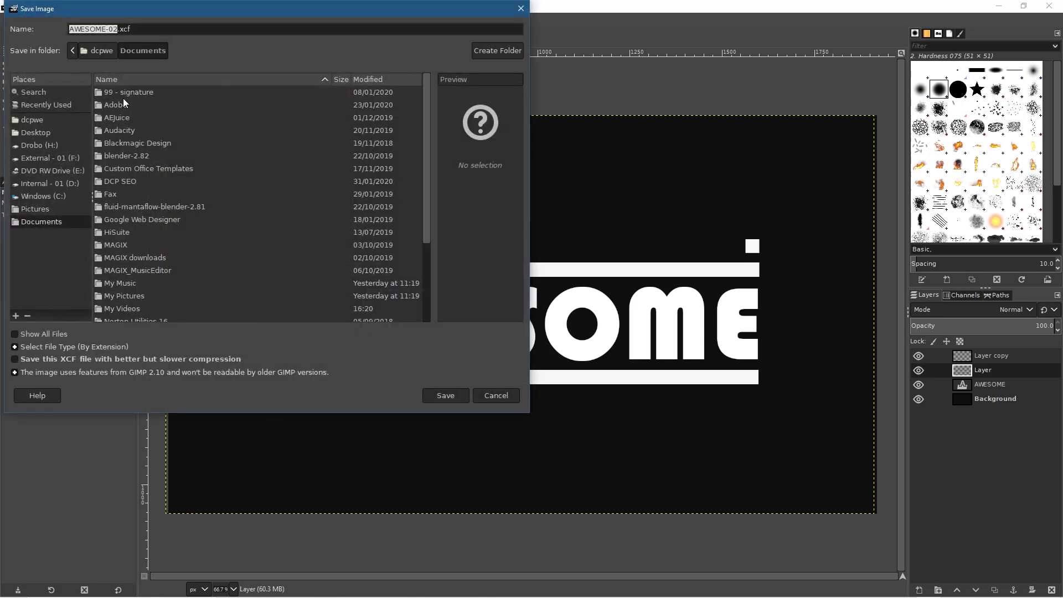
pyautogui.click(36, 131)
pyautogui.doubleClick(187, 218)
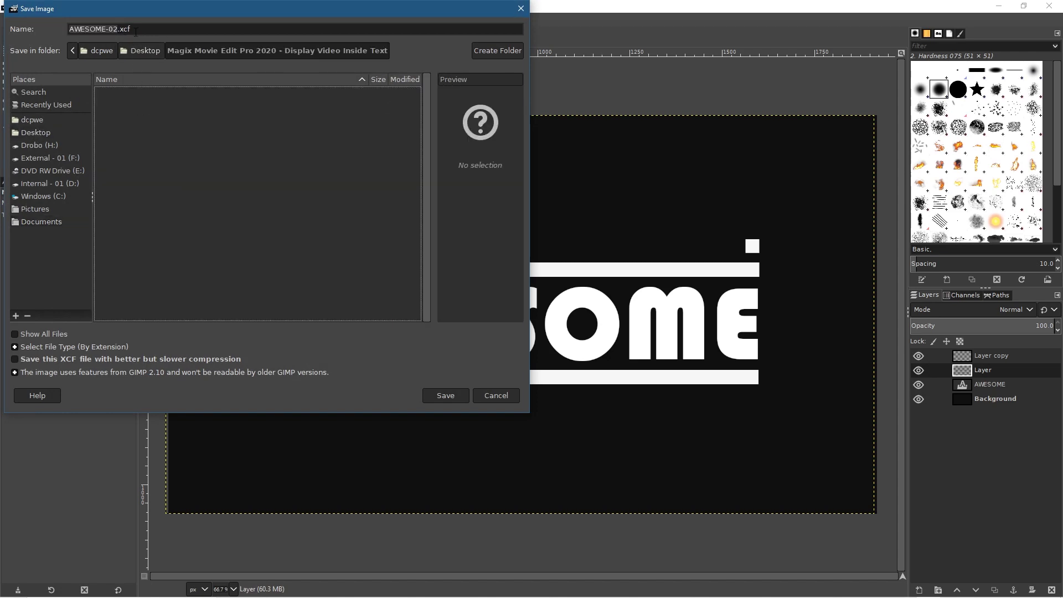
pyautogui.click(445, 399)
# Export the image as AWESOME-02.JPG at JPEG quality 100
pyautogui.click(9, 20)
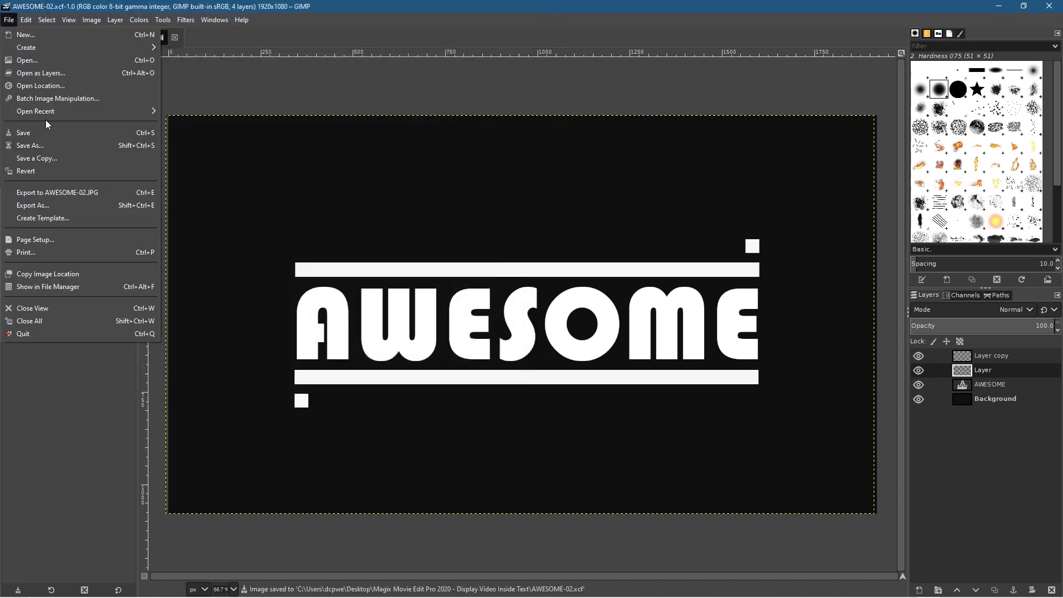
pyautogui.click(56, 208)
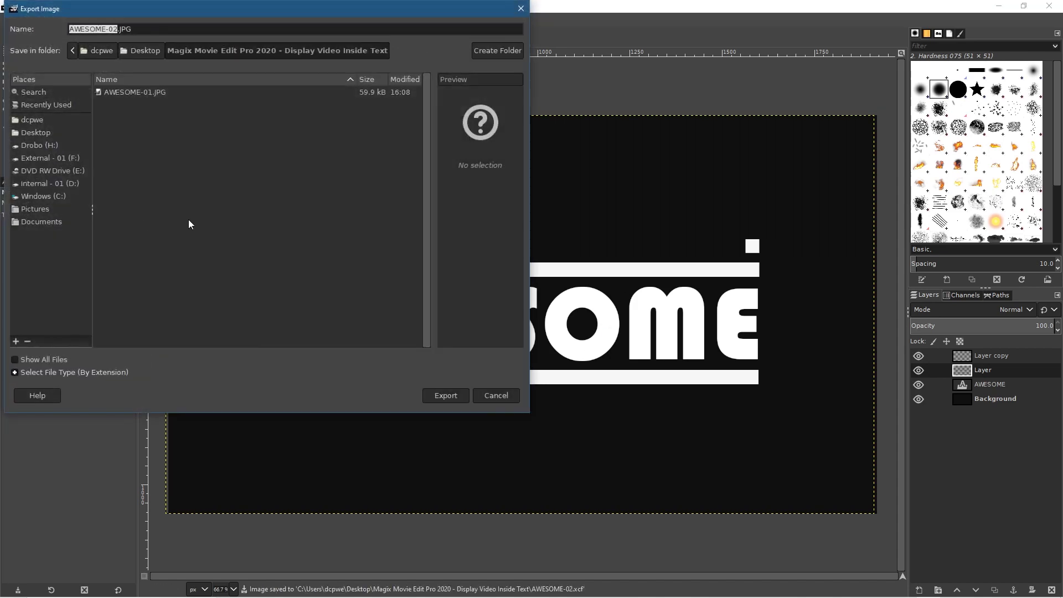
pyautogui.click(457, 394)
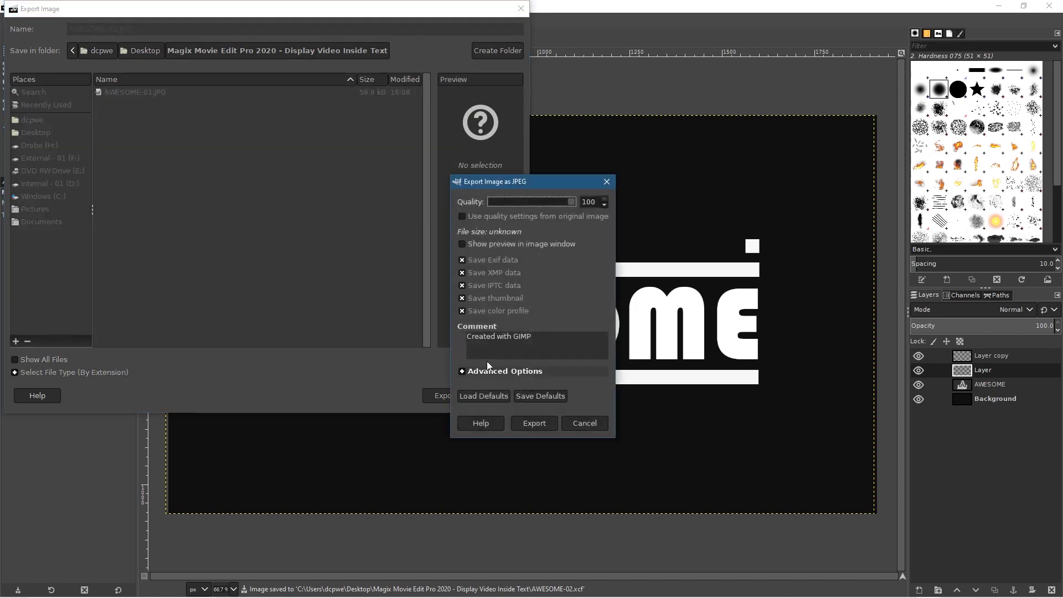
pyautogui.click(534, 422)
pyautogui.click(999, 6)
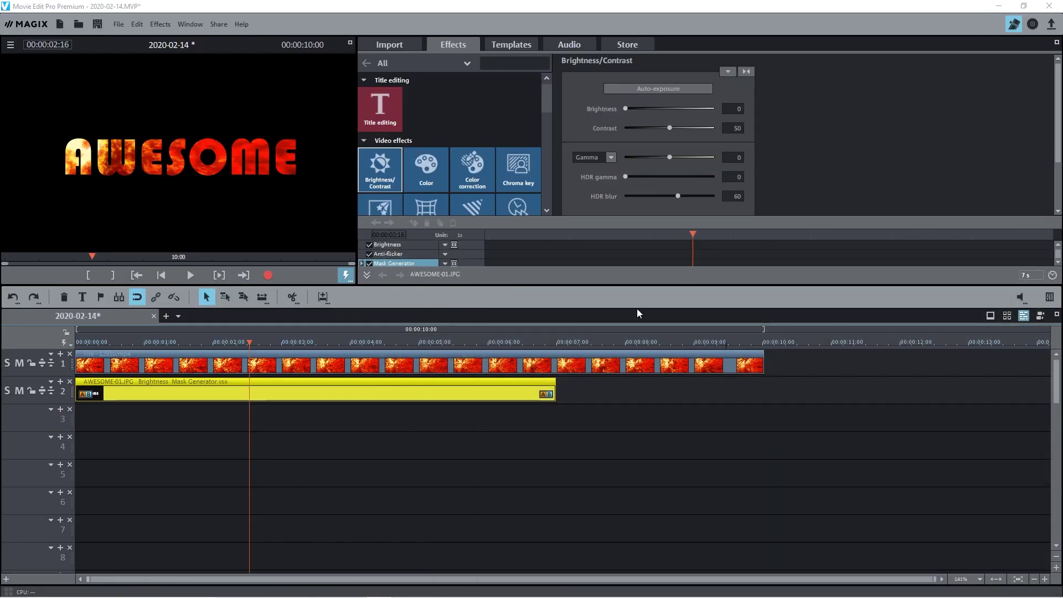
# Open the Display Video Inside Text project folder from the desktop
pyautogui.hotkey('alt', 'Tab')
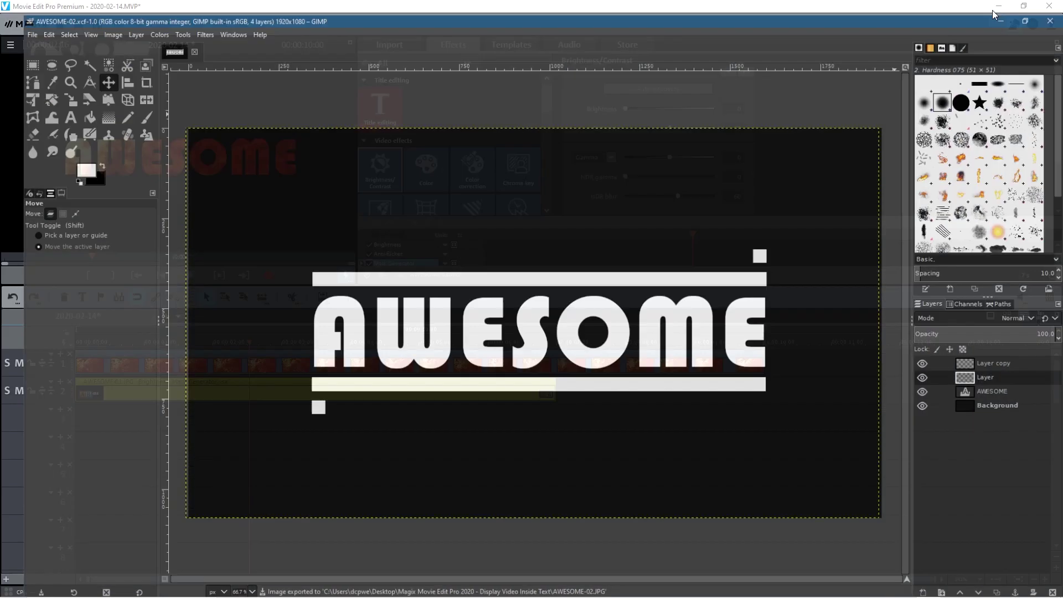
pyautogui.click(1000, 21)
pyautogui.click(999, 6)
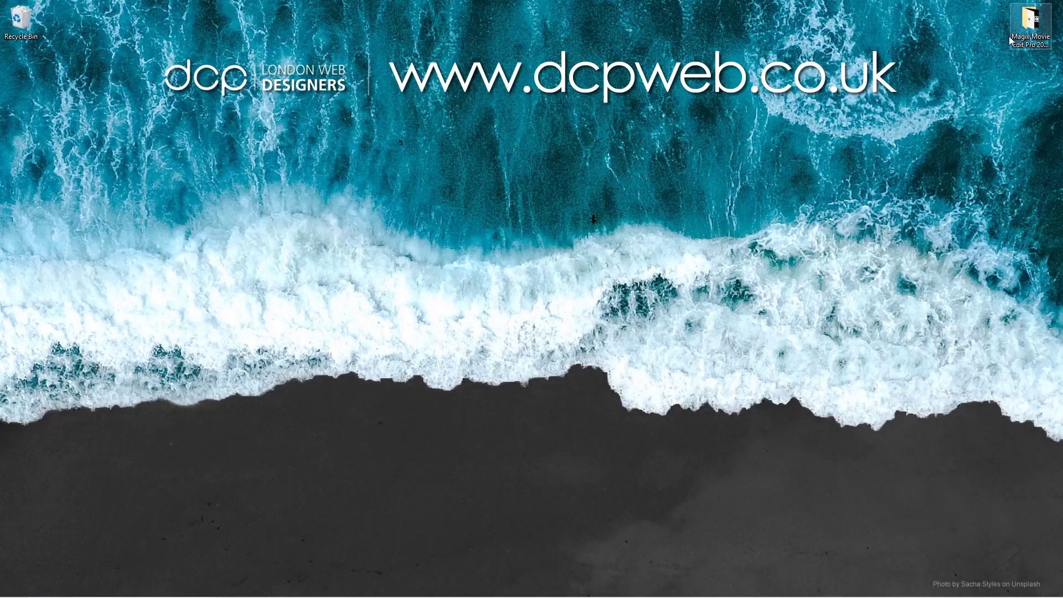
pyautogui.doubleClick(1011, 40)
pyautogui.hotkey('alt', 'Tab')
pyautogui.hotkey('alt', 'Tab')
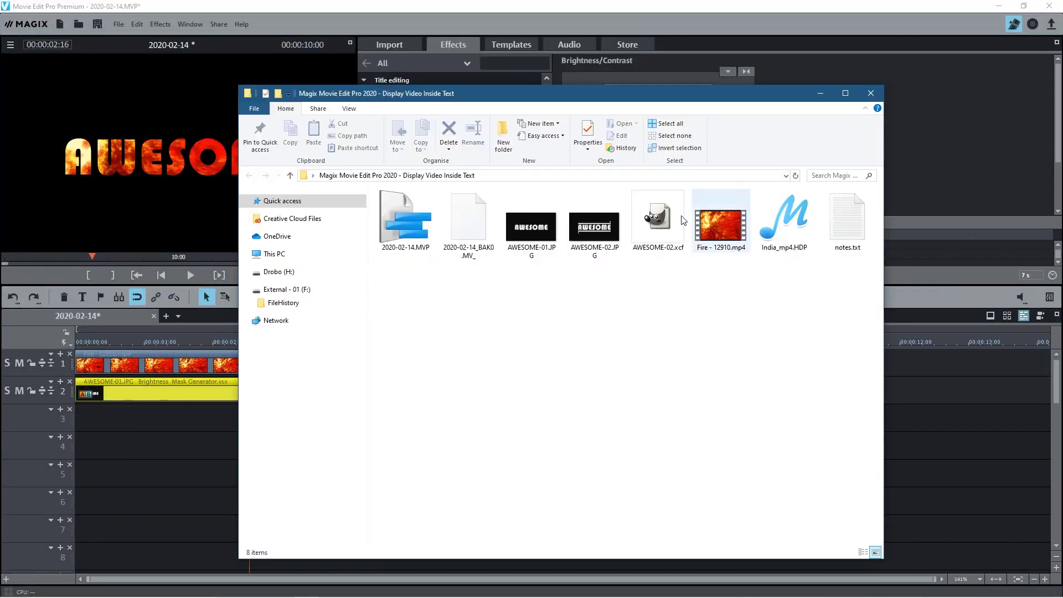
# Drop AWESOME-02.JPG onto track 3 and move the AWESOME-01 clip later to about 7 s
pyautogui.click(597, 235)
pyautogui.moveTo(598, 235); pyautogui.dragTo(158, 471)
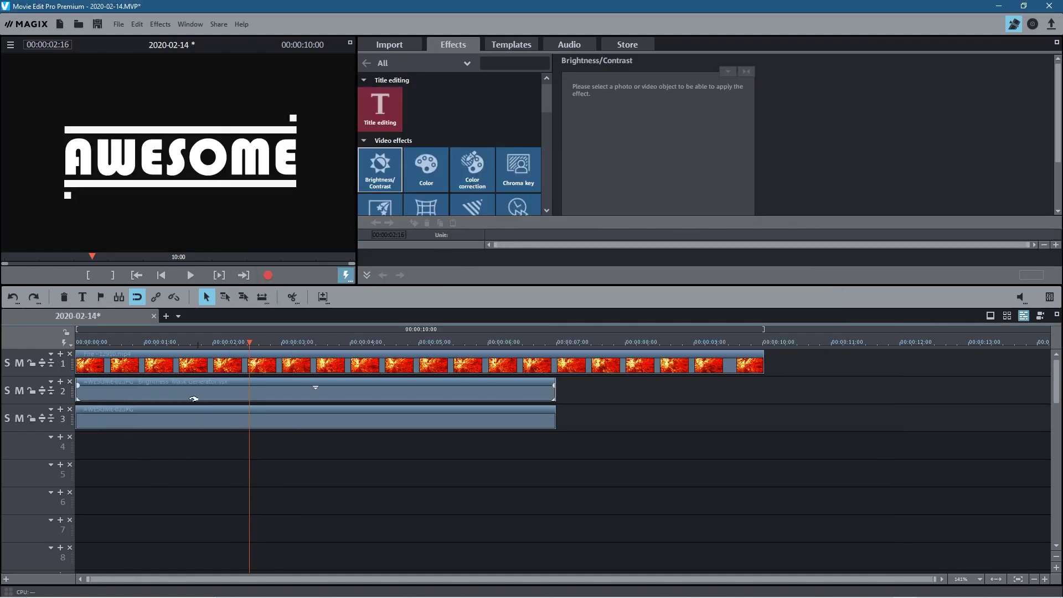
pyautogui.moveTo(157, 391); pyautogui.dragTo(634, 390)
pyautogui.click(422, 426)
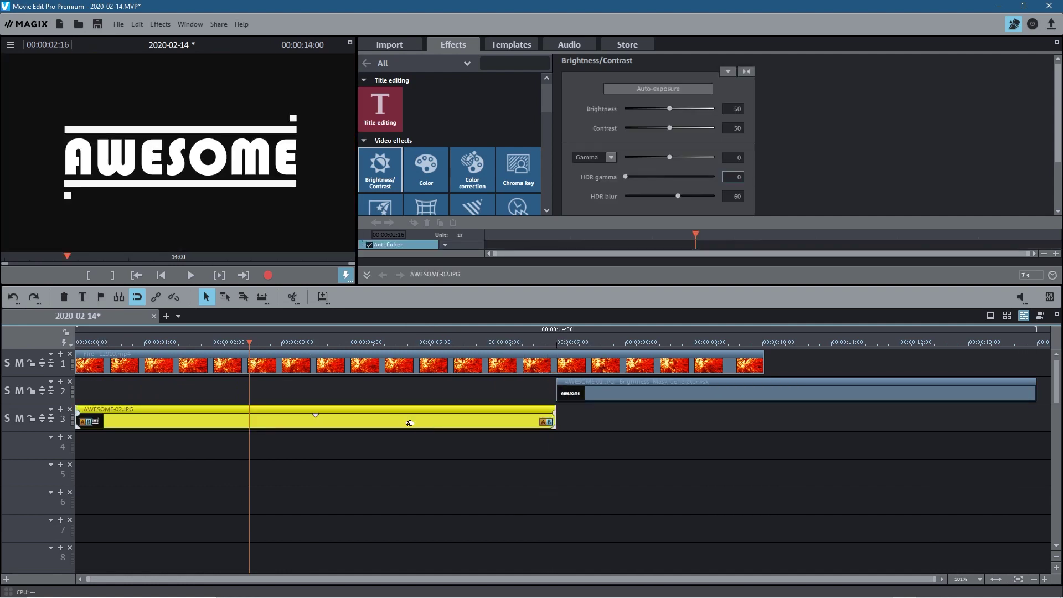
# Move the AWESOME-02 clip up to track 2 and apply the Mask Generator effect
pyautogui.moveTo(408, 426); pyautogui.dragTo(407, 400)
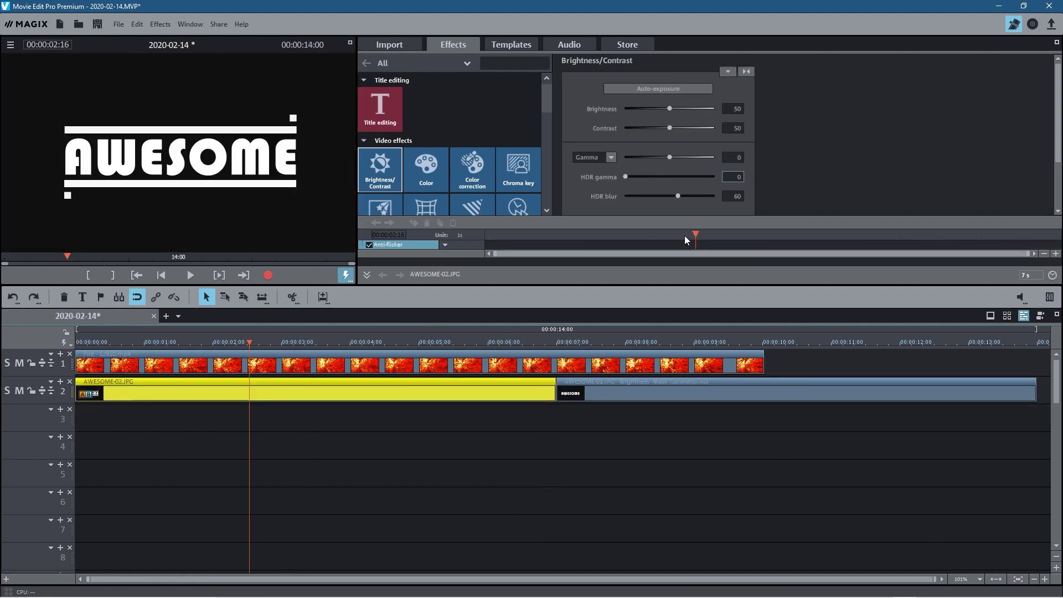
pyautogui.scroll(-5, 506, 126)
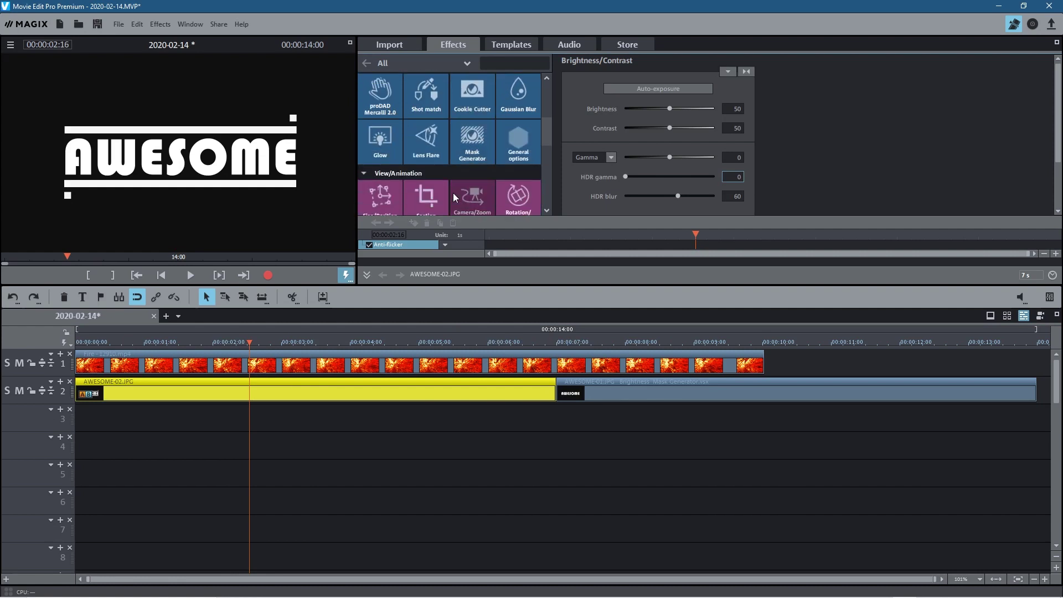
pyautogui.click(462, 130)
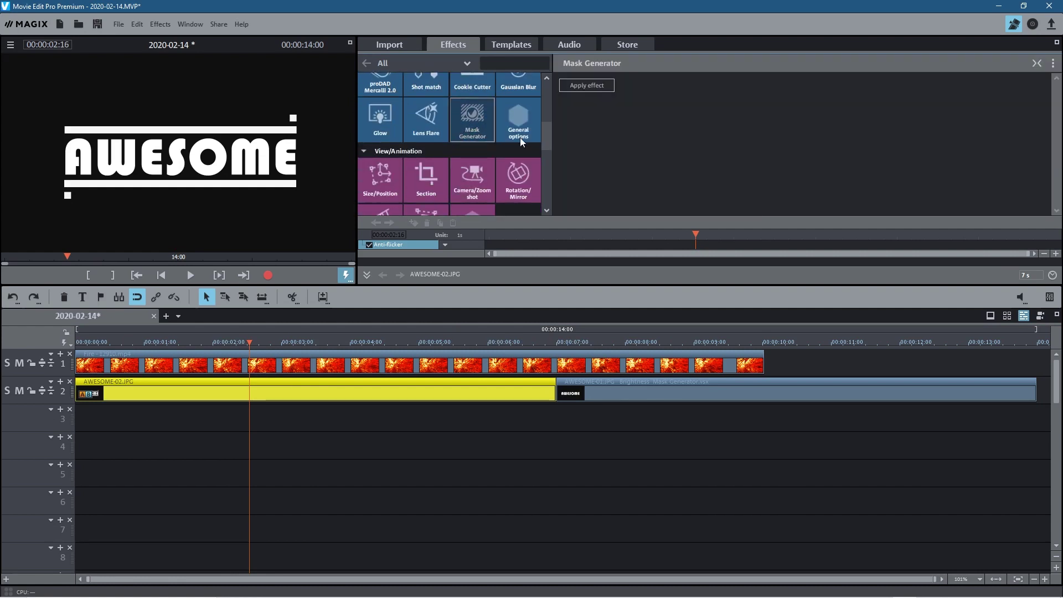
pyautogui.click(589, 86)
# Invert the luminance mask and lower High in to 0.896
pyautogui.click(848, 86)
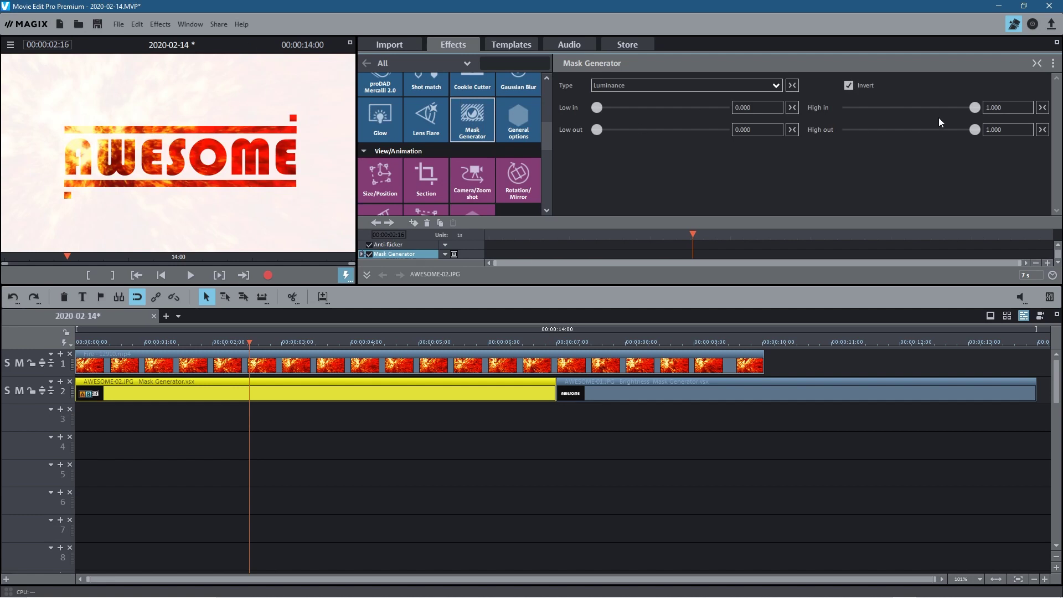
pyautogui.moveTo(970, 107); pyautogui.dragTo(964, 108)
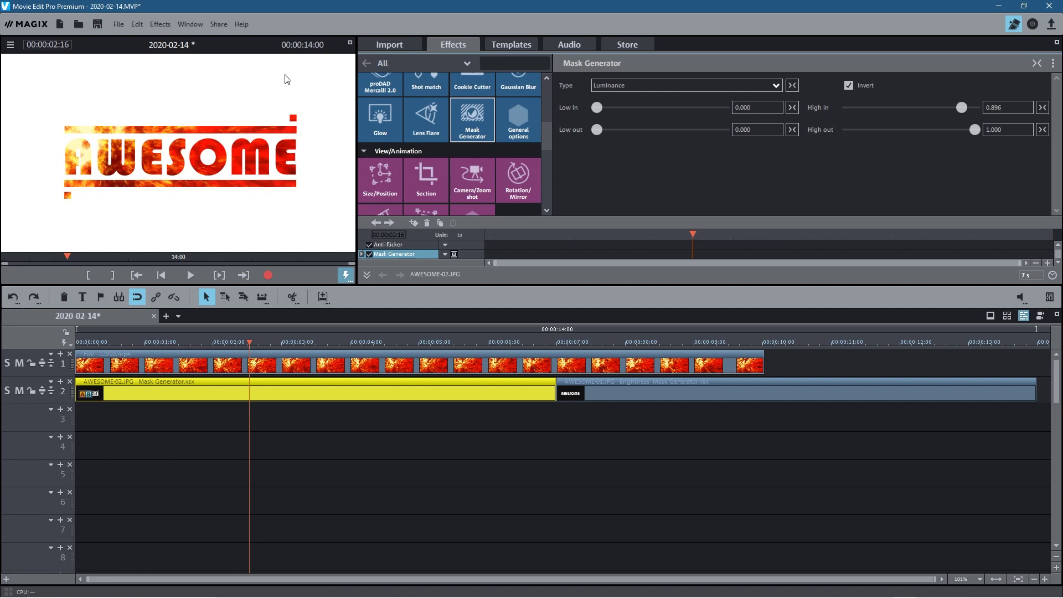
pyautogui.moveTo(549, 141); pyautogui.dragTo(547, 102)
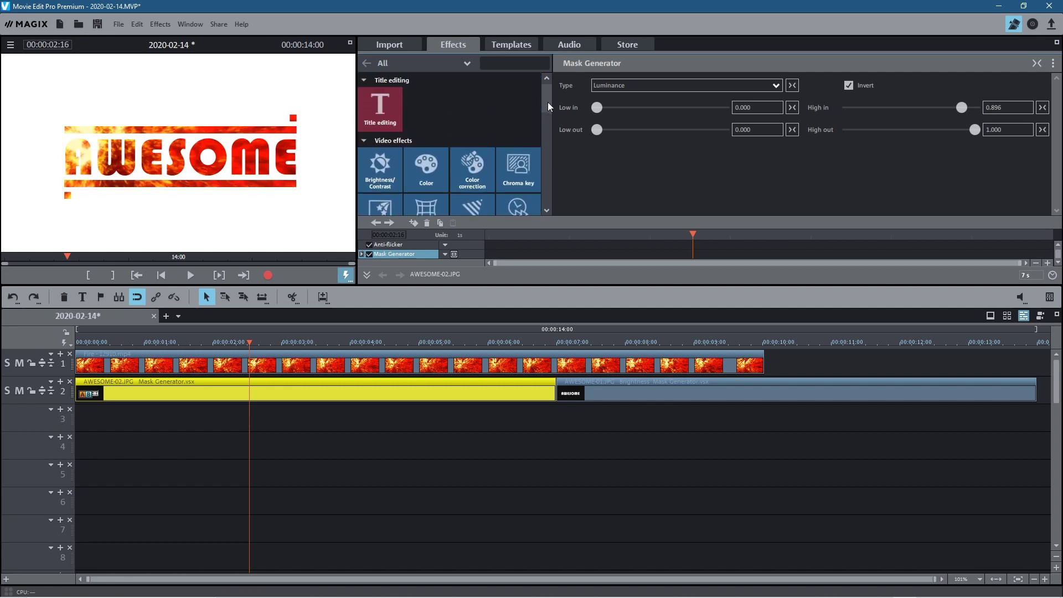
pyautogui.click(380, 169)
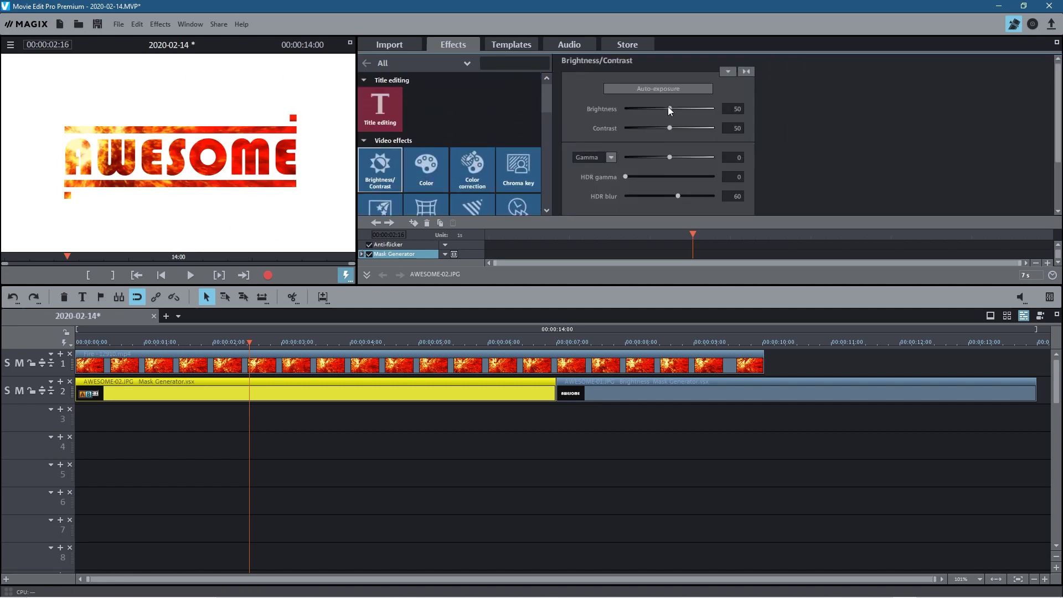
# Drop AWESOME-02's Brightness to 0, then play the composite from the start and stop
pyautogui.moveTo(667, 107); pyautogui.dragTo(611, 106)
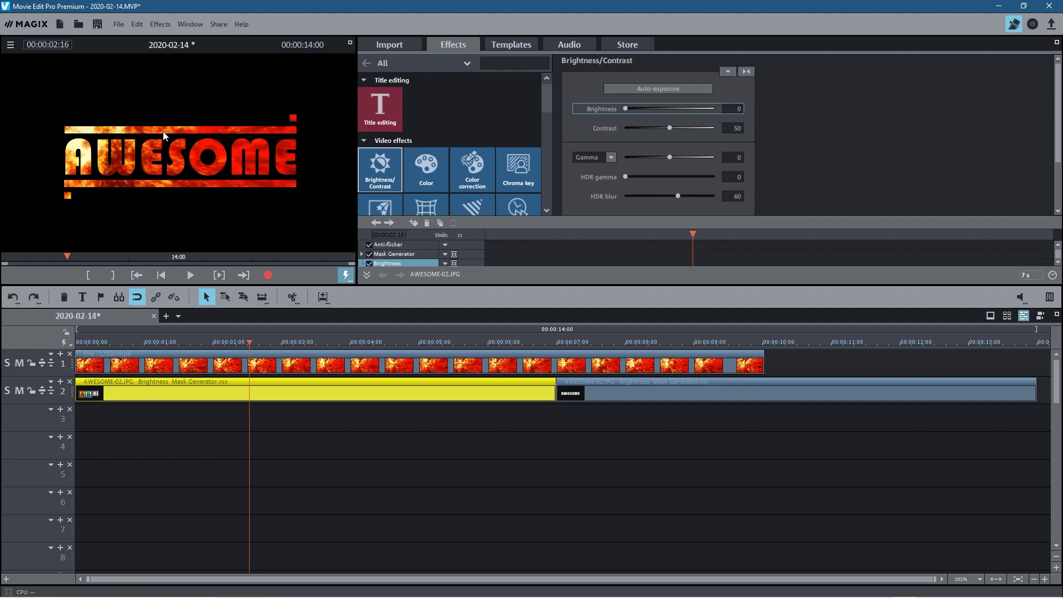
pyautogui.press('Home')
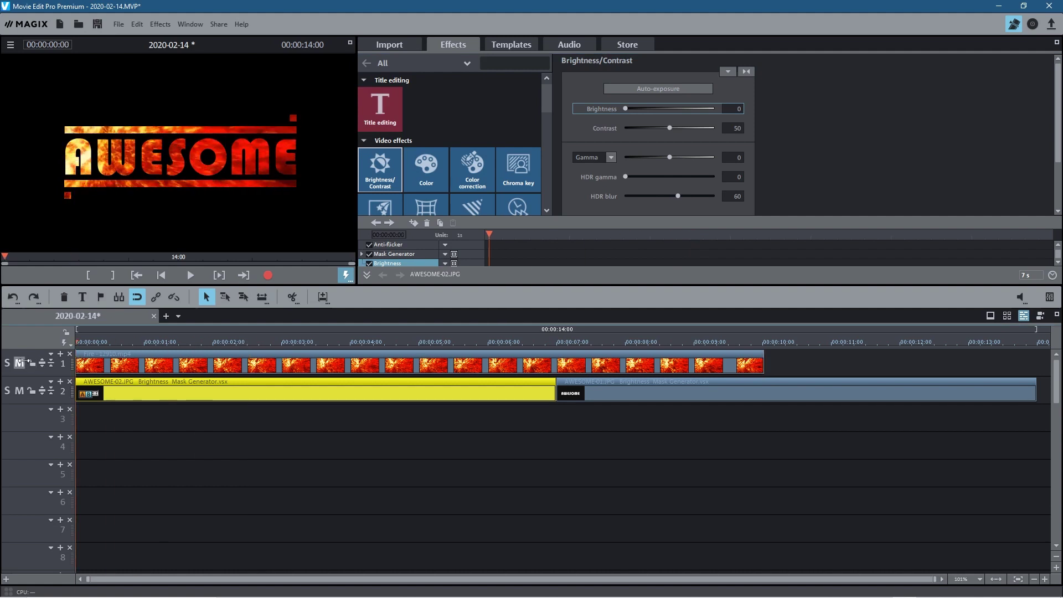
pyautogui.click(190, 275)
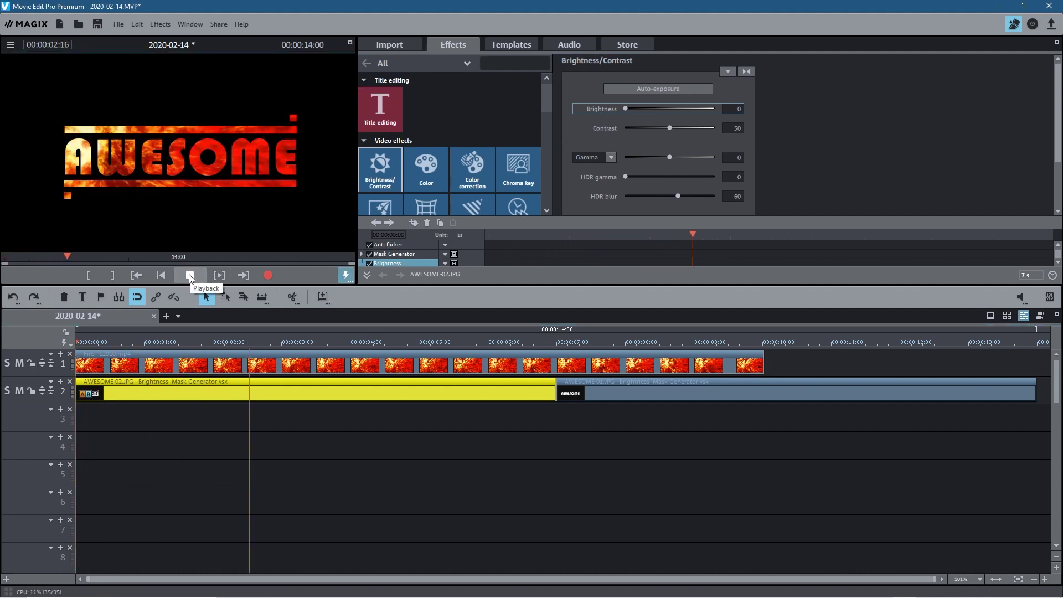
pyautogui.click(189, 275)
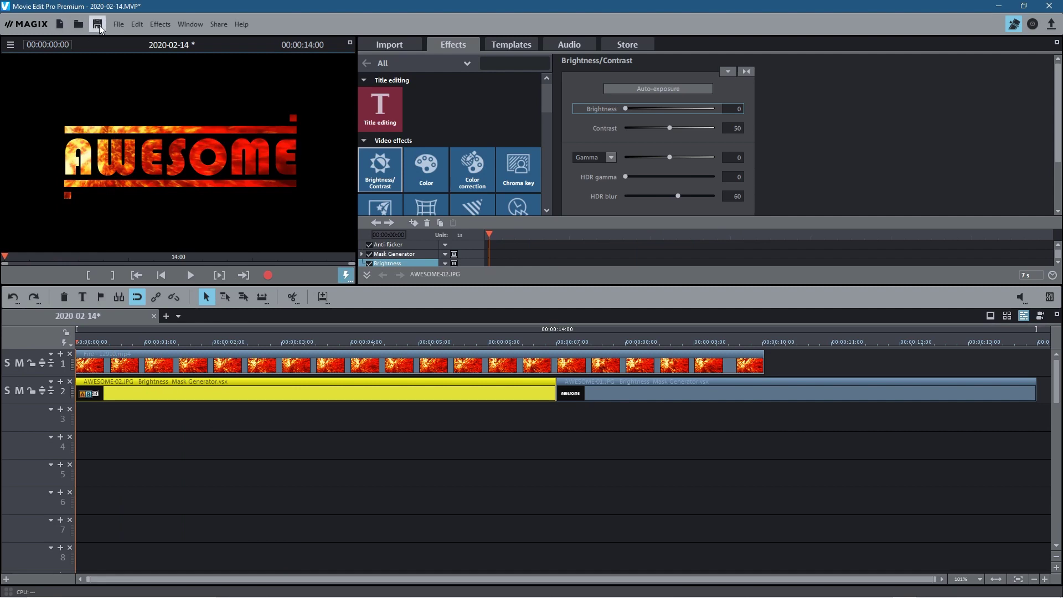